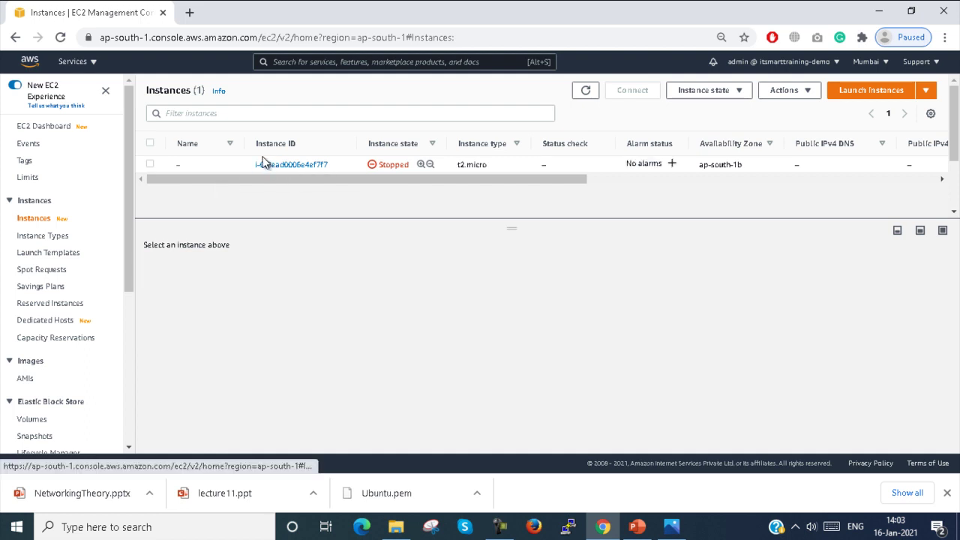
- Start the stopped t2.micro instance after checking its private IPv4 address
left_click(151, 164)
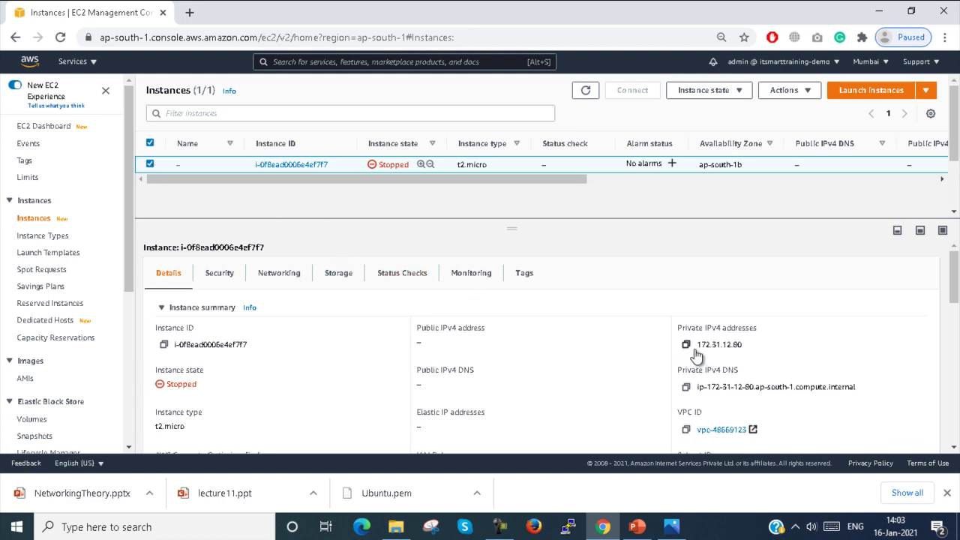
left_click_drag(698, 345, 743, 346)
left_click(734, 92)
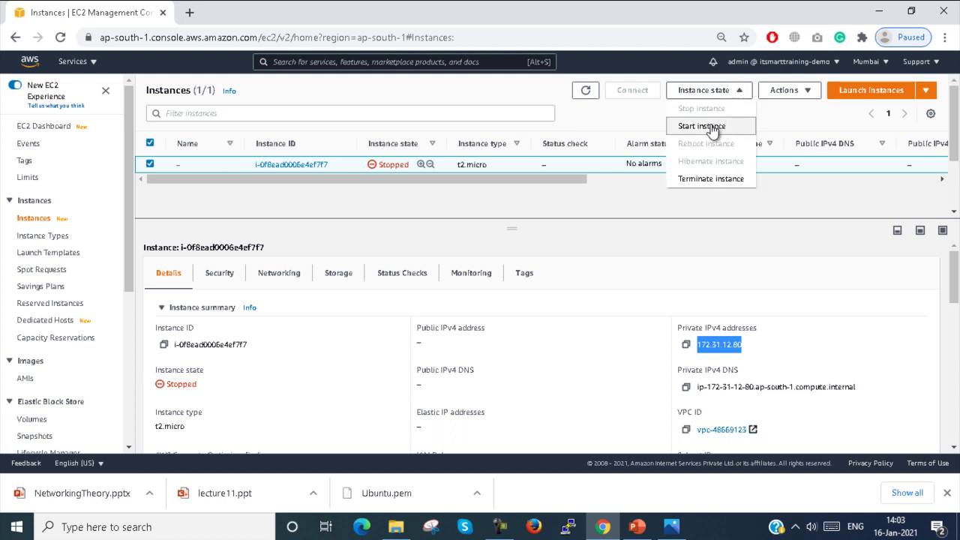
left_click(710, 127)
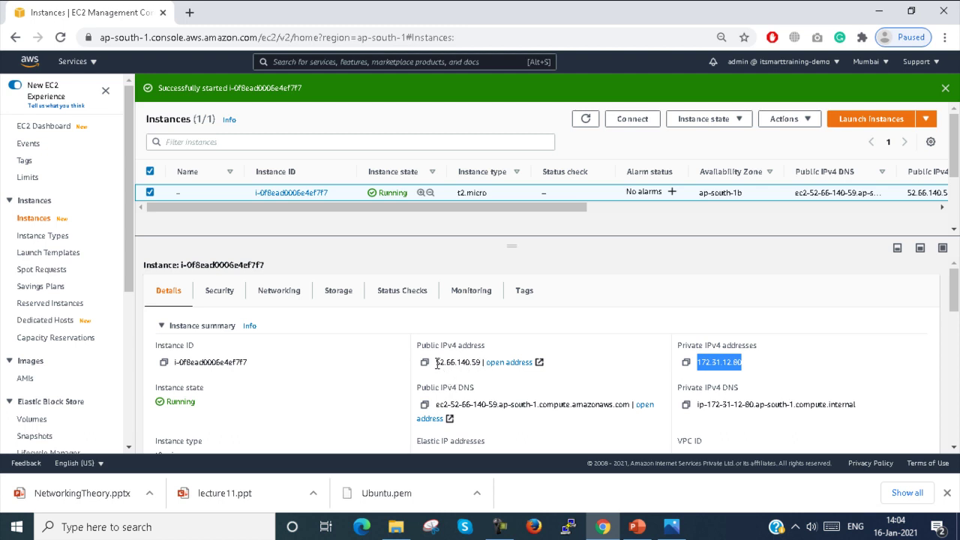
- Examine the running instance's public IPv4 address, public IPv4 DNS and Elastic IP details
left_click_drag(437, 363, 482, 361)
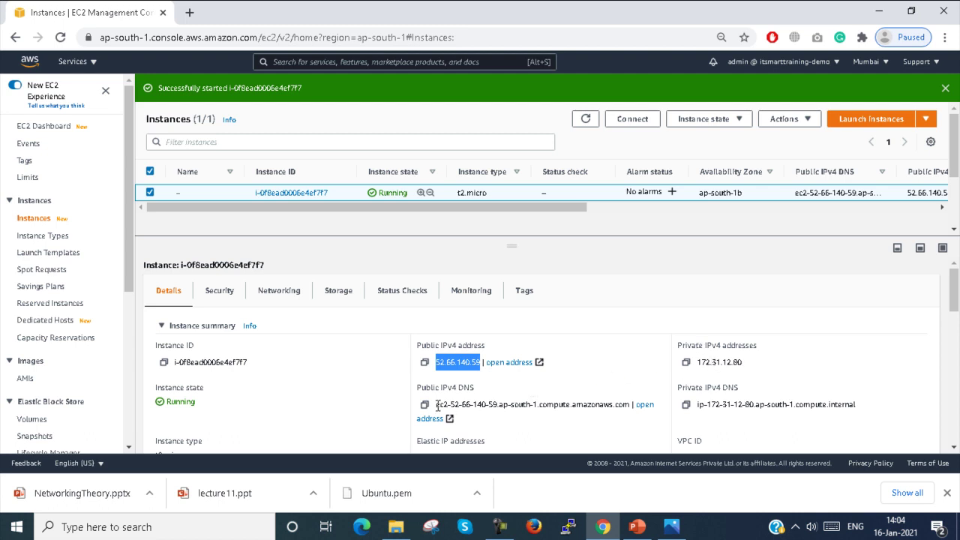
left_click_drag(438, 406, 632, 403)
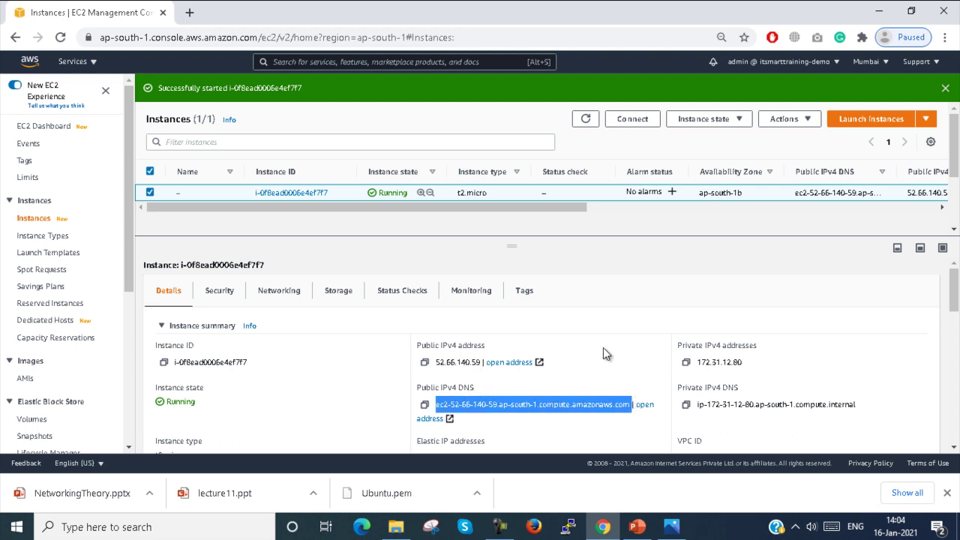
scroll(604, 347, "down", 3)
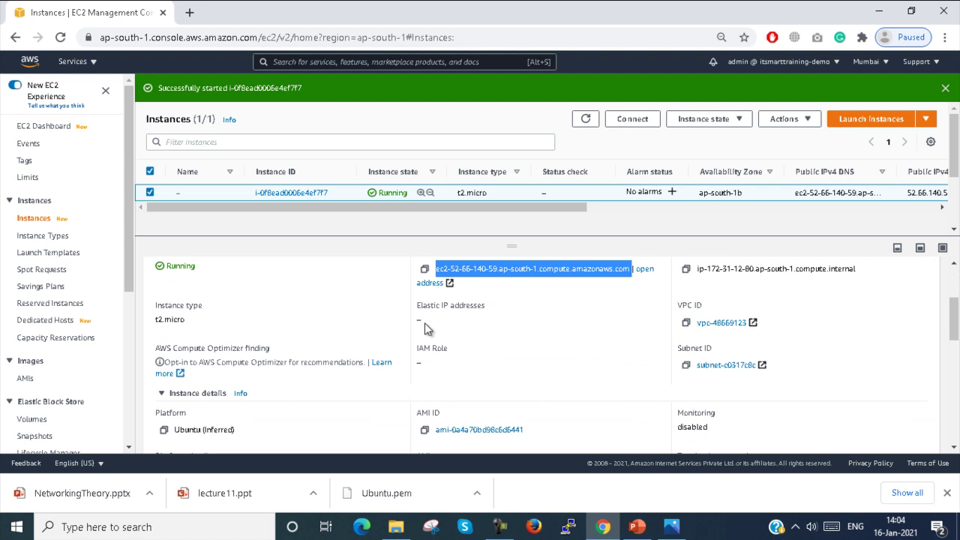
scroll(425, 323, "up", 3)
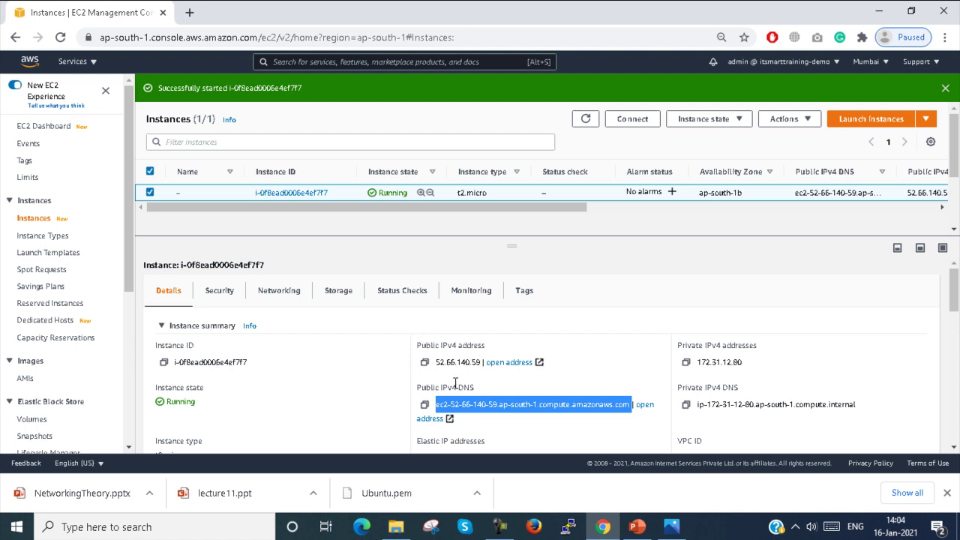
- Reboot the running t2.micro instance and confirm the reboot
left_click(731, 122)
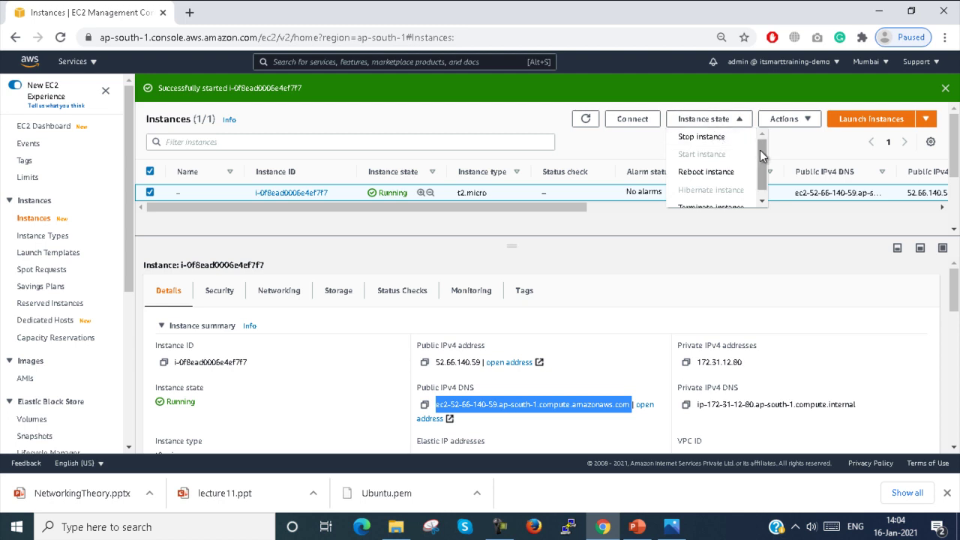
left_click_drag(762, 160, 763, 169)
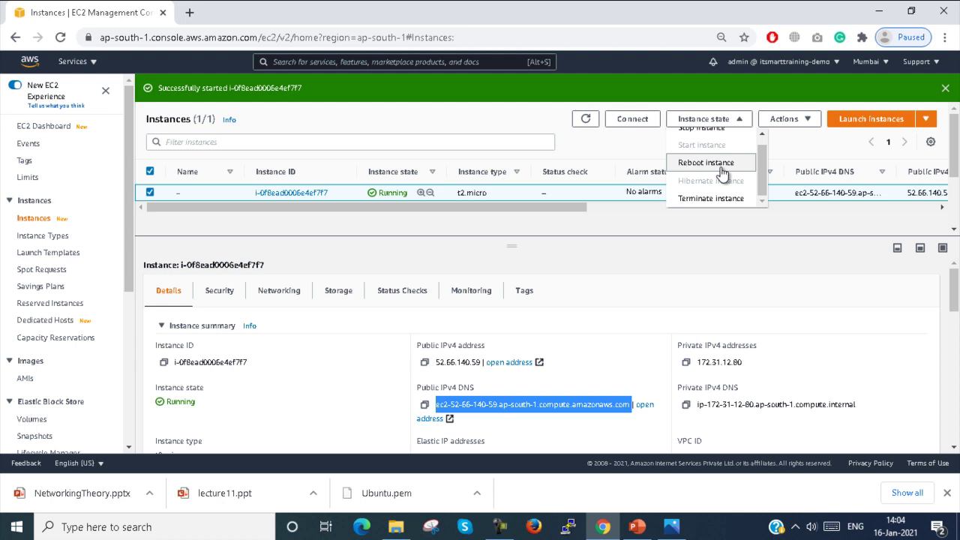
left_click_drag(764, 159, 763, 152)
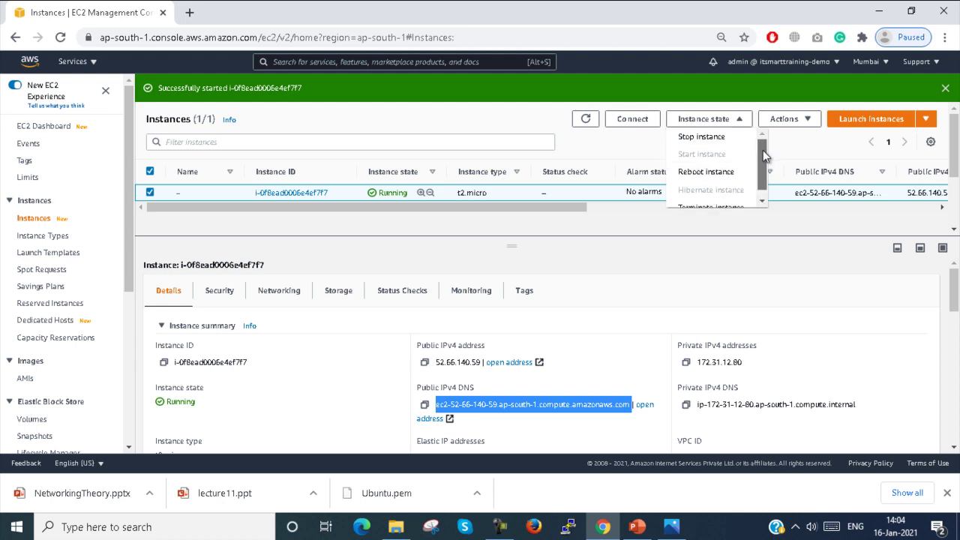
left_click(724, 168)
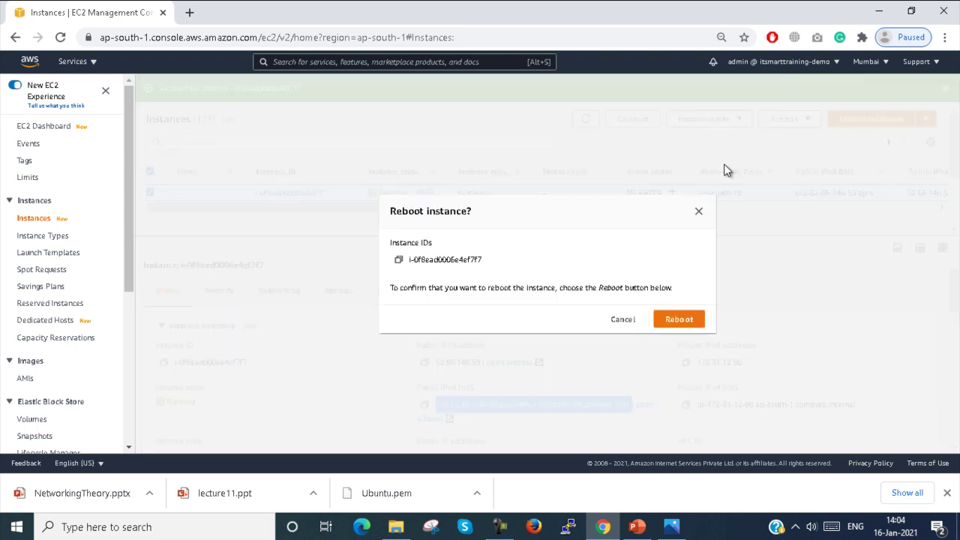
left_click(683, 320)
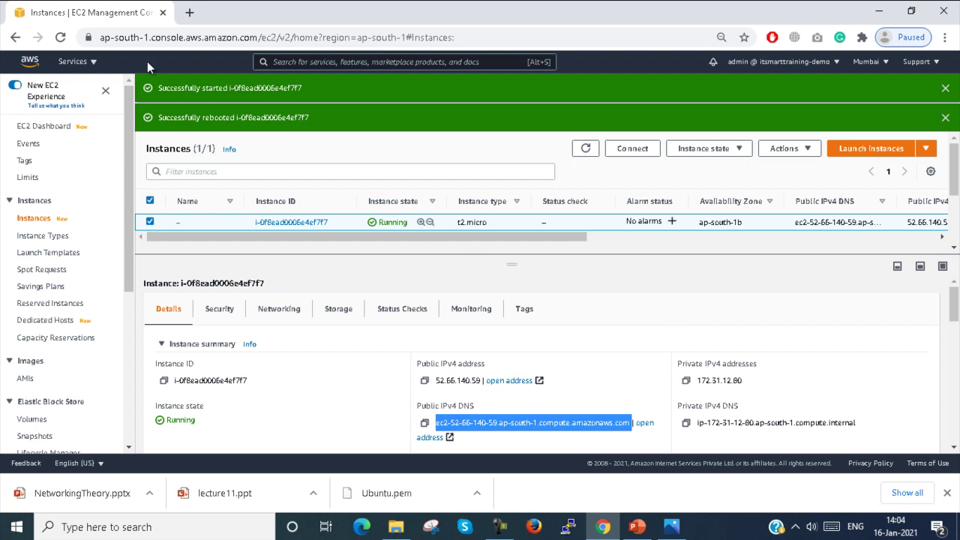
- Reload the instances page and close the browser's downloads bar
left_click(60, 39)
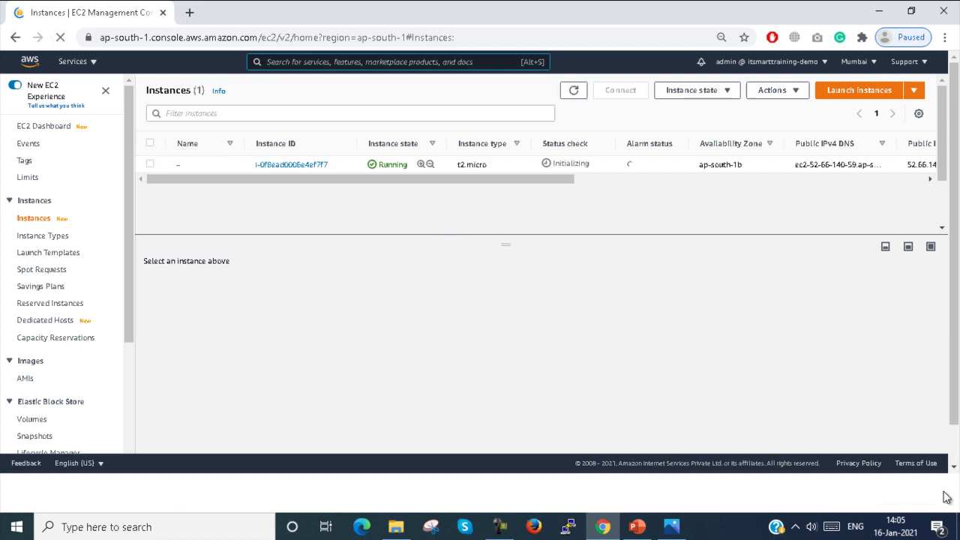
left_click(947, 496)
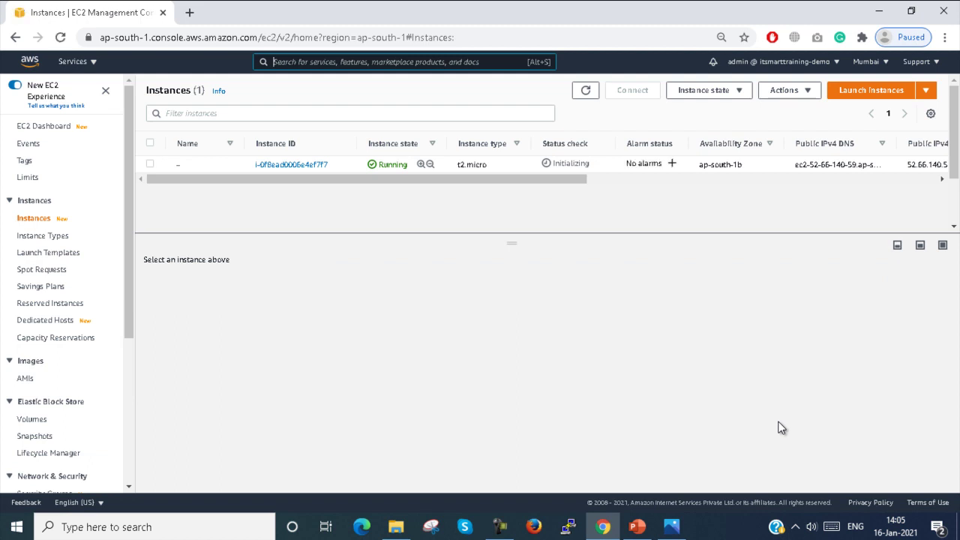
key("super+r")
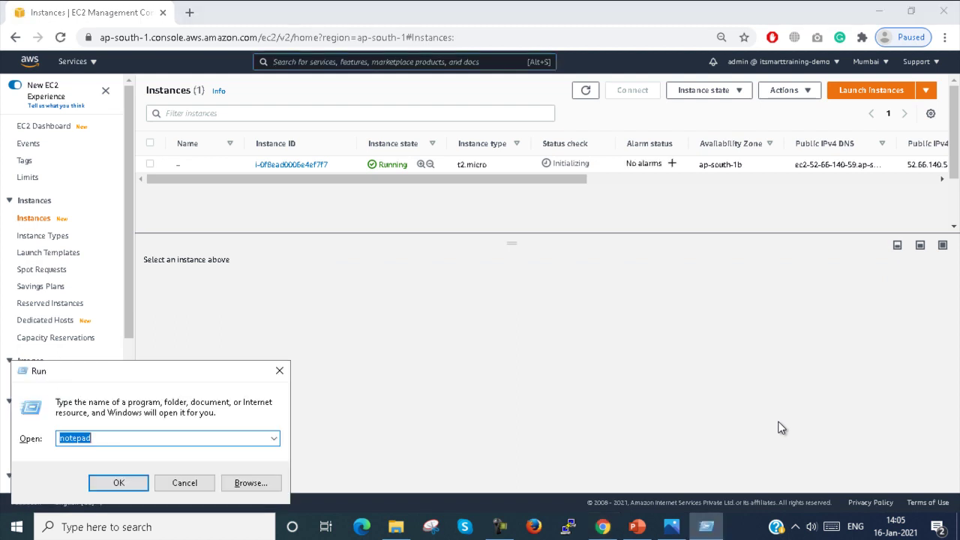
key("Return")
type("This is because they are publicly routable IP addresses. Public IPv4 addresses are a limited resource, so if you reserve addresses and do not use them, it is considered a wasteful practice and you will be charged by Amazon.")
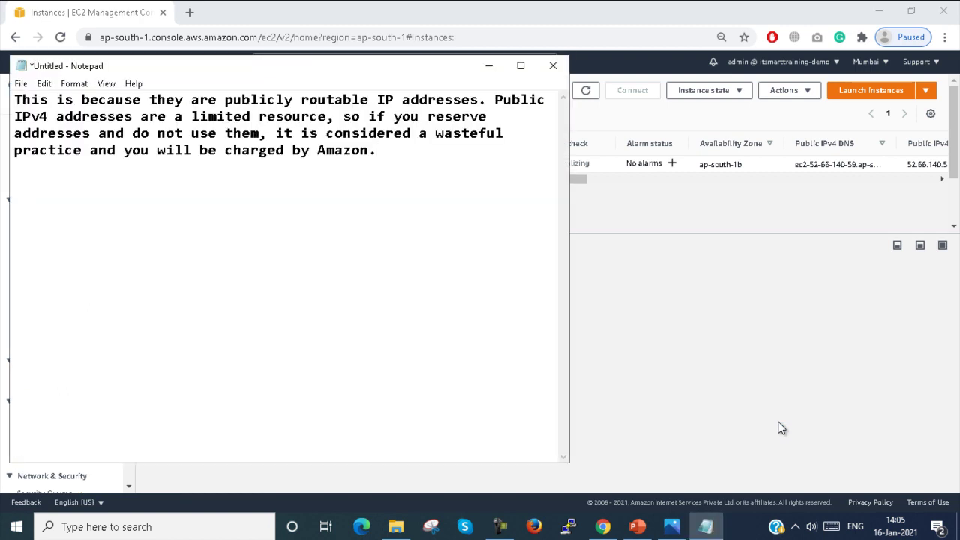
key("ctrl+z")
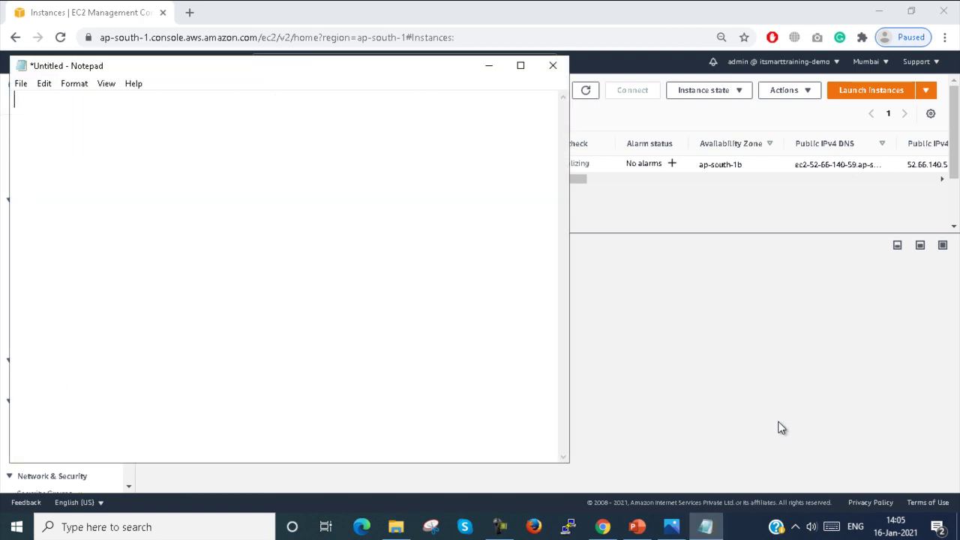
left_click(548, 69)
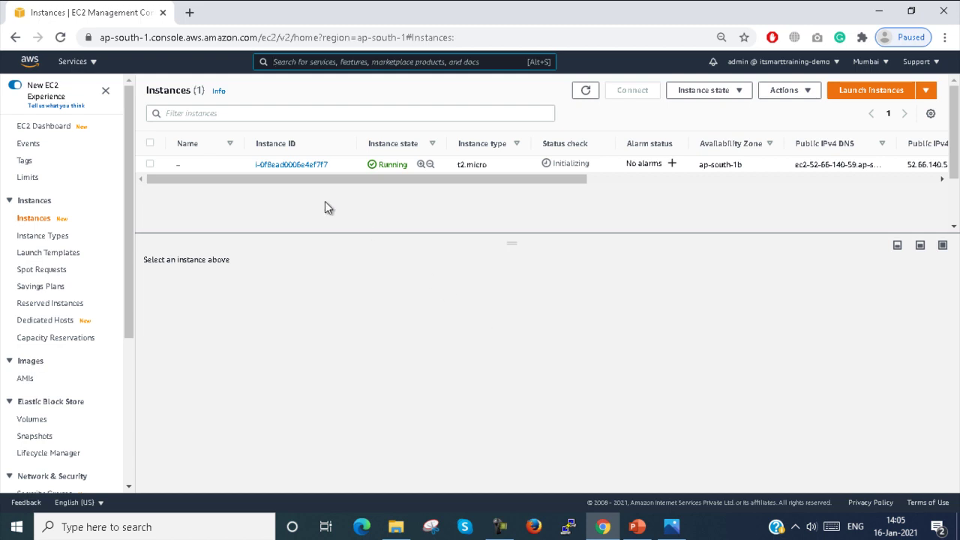
- Copy the rebooted instance's public IPv4 address, 52.66.140.59, into a new Notepad document
left_click(151, 164)
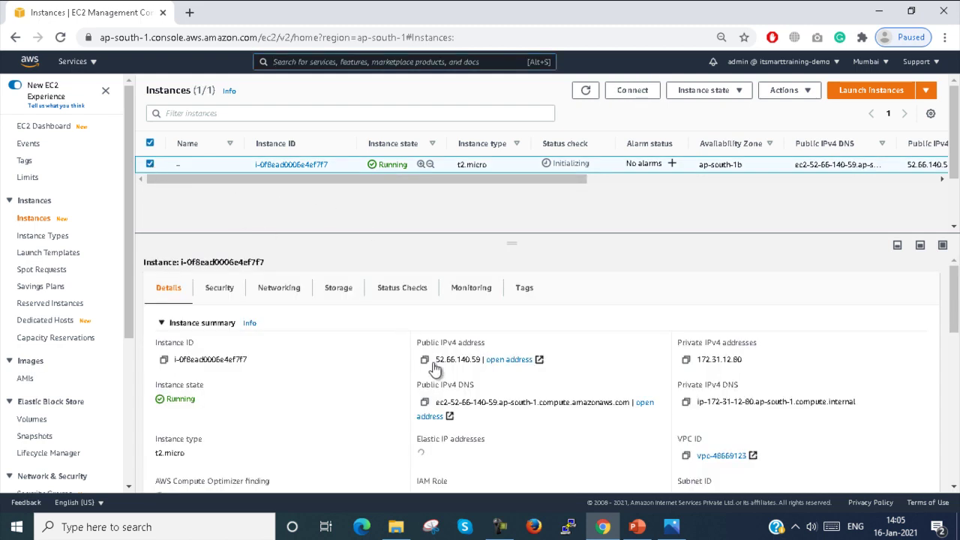
left_click_drag(435, 359, 482, 360)
key("ctrl+c")
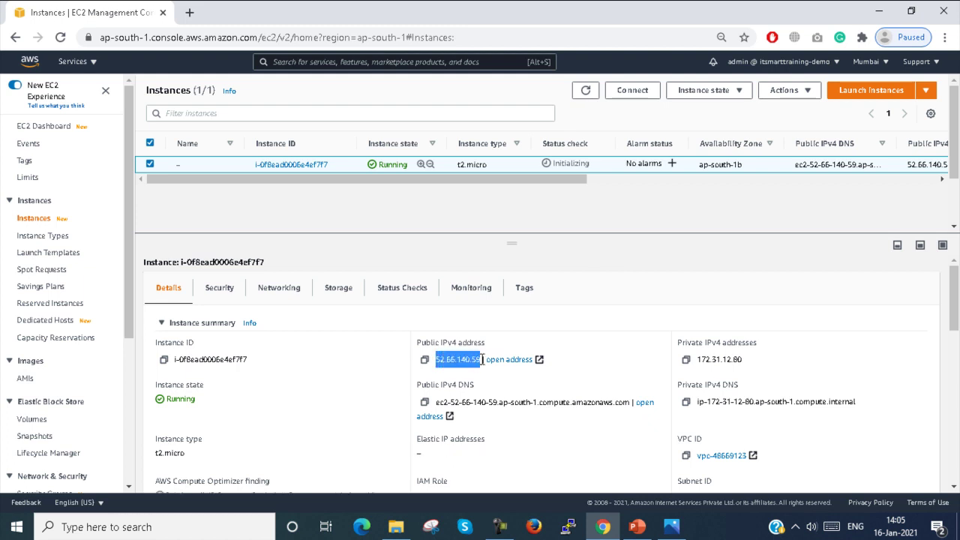
key("super+r")
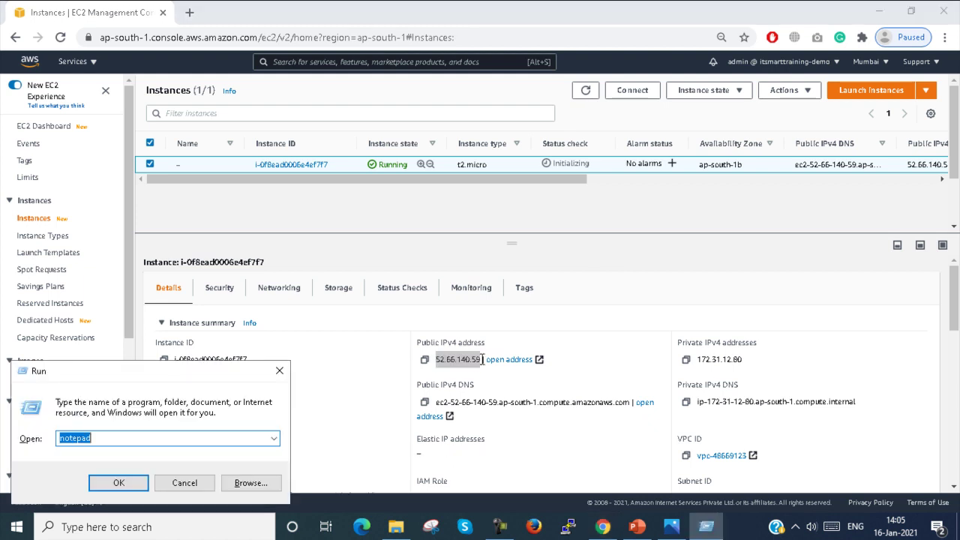
key("Return")
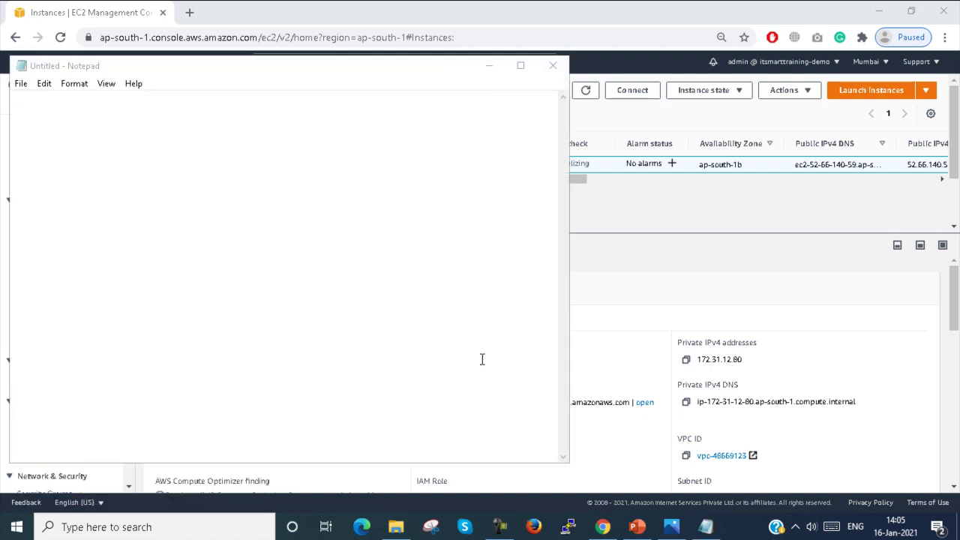
left_click(600, 357)
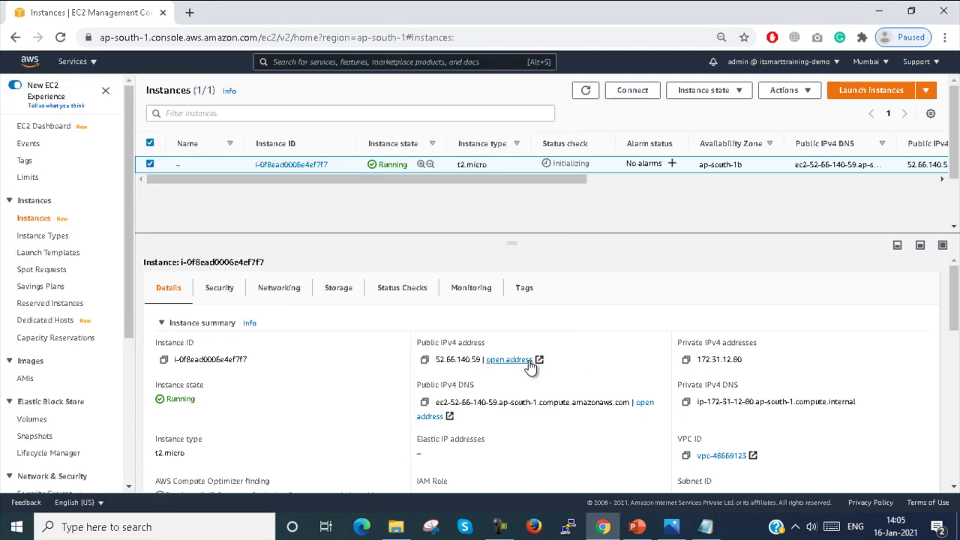
left_click(706, 527)
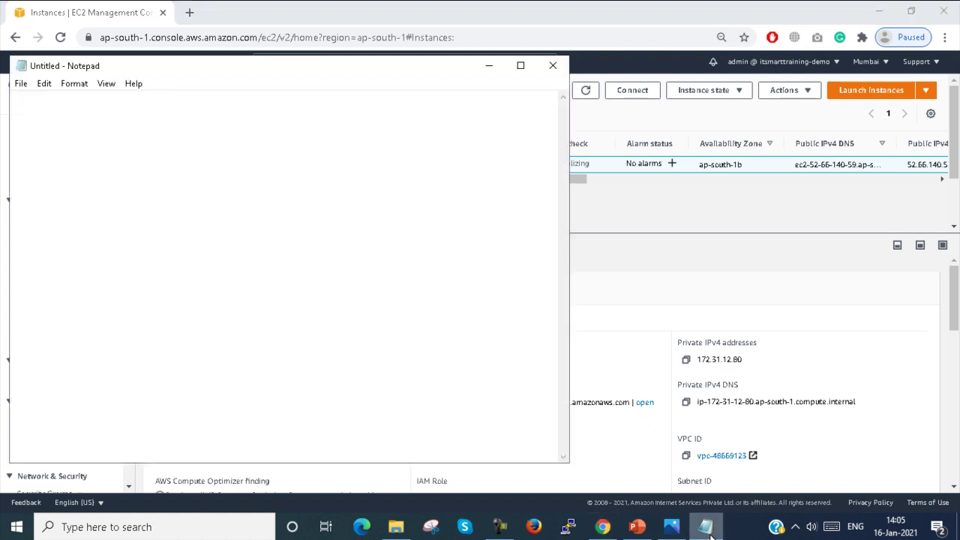
key("ctrl+v")
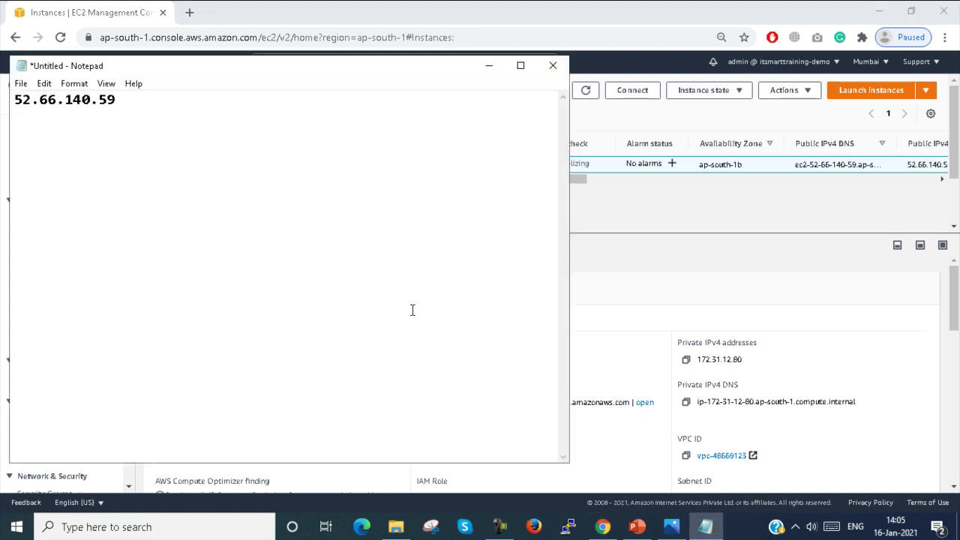
- Return to the EC2 console in the browser and stop the running t2.micro instance
left_click(643, 184)
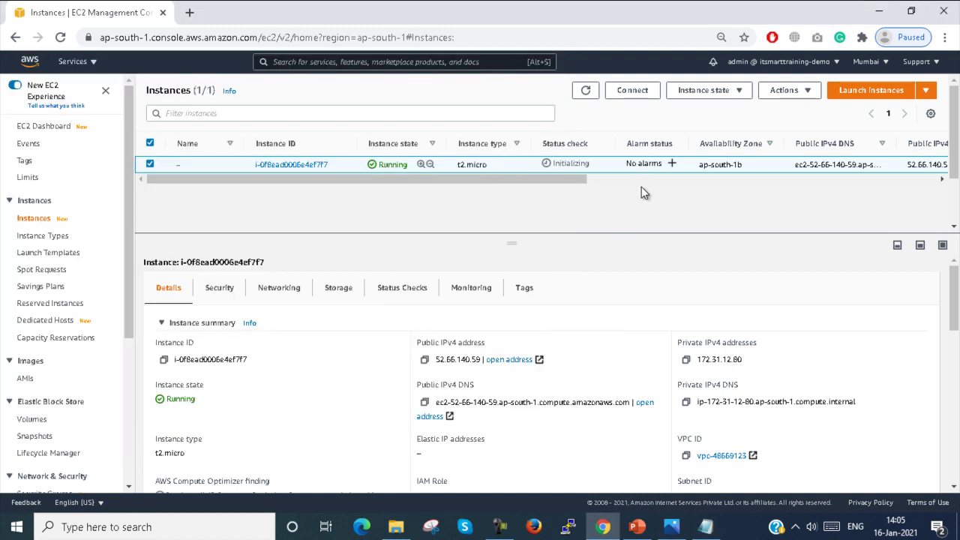
left_click(695, 92)
left_click(698, 110)
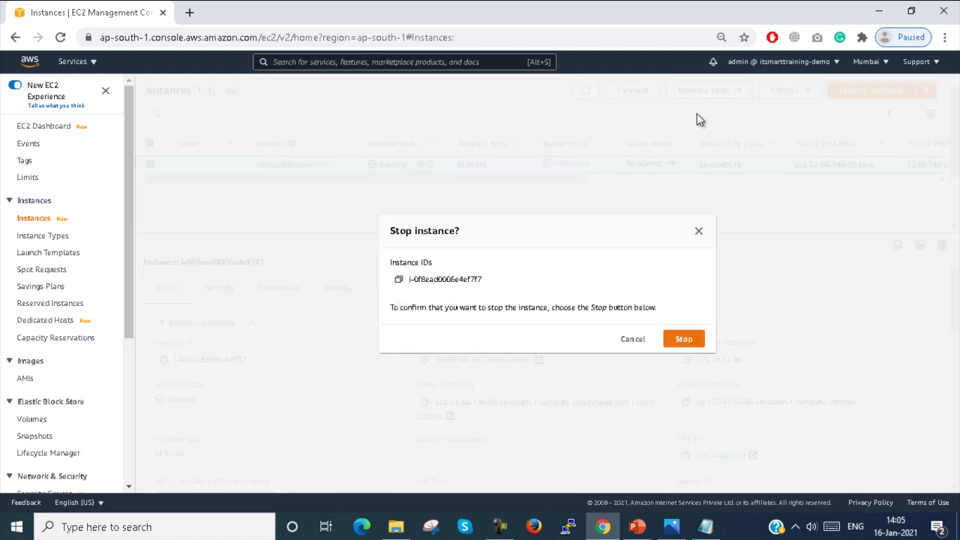
left_click(685, 341)
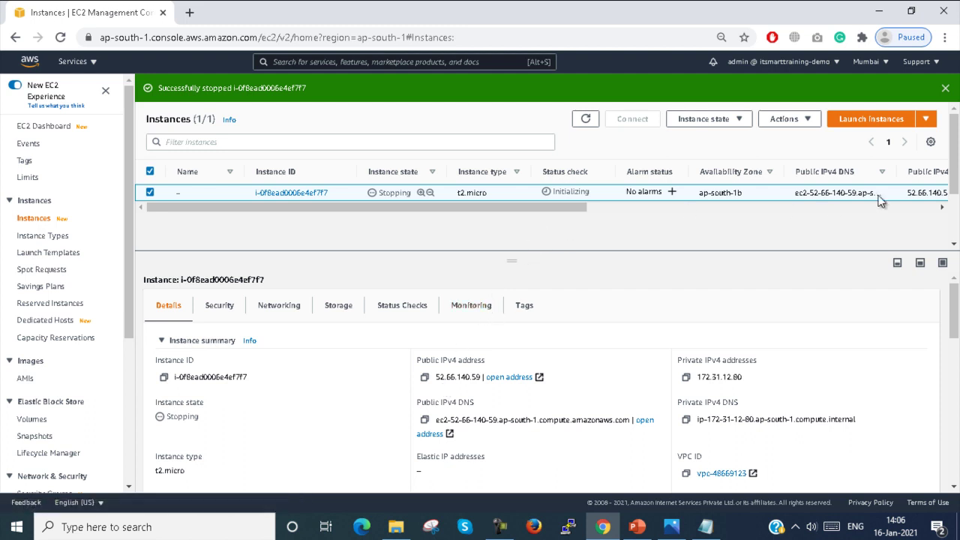
- Review the stopping instance's networking details and expanded instance summary, and reload the instances page
left_click(630, 342)
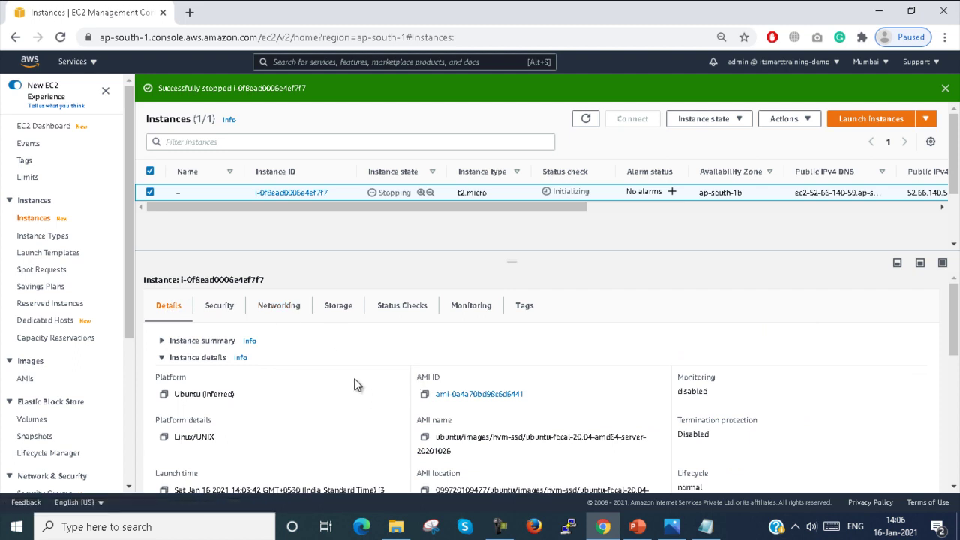
left_click(278, 304)
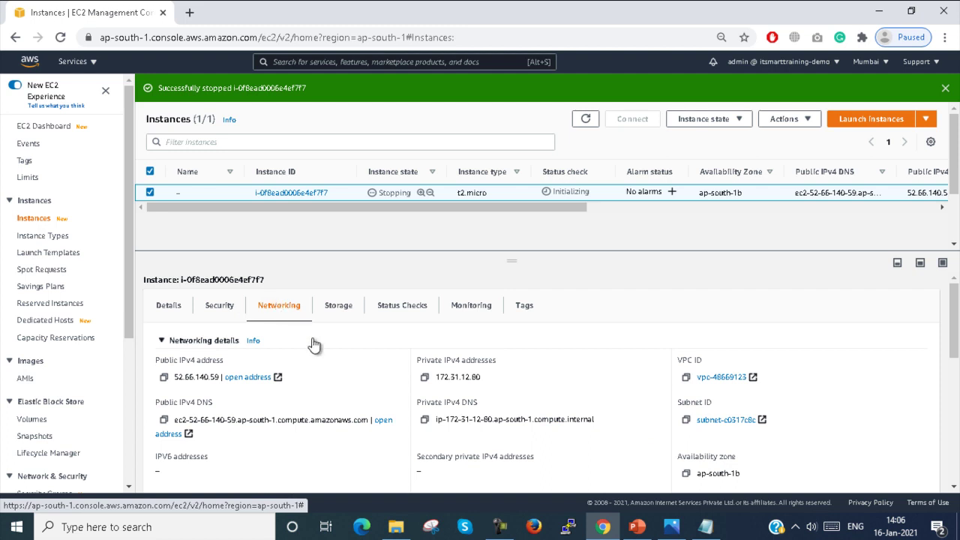
left_click_drag(315, 345, 289, 327)
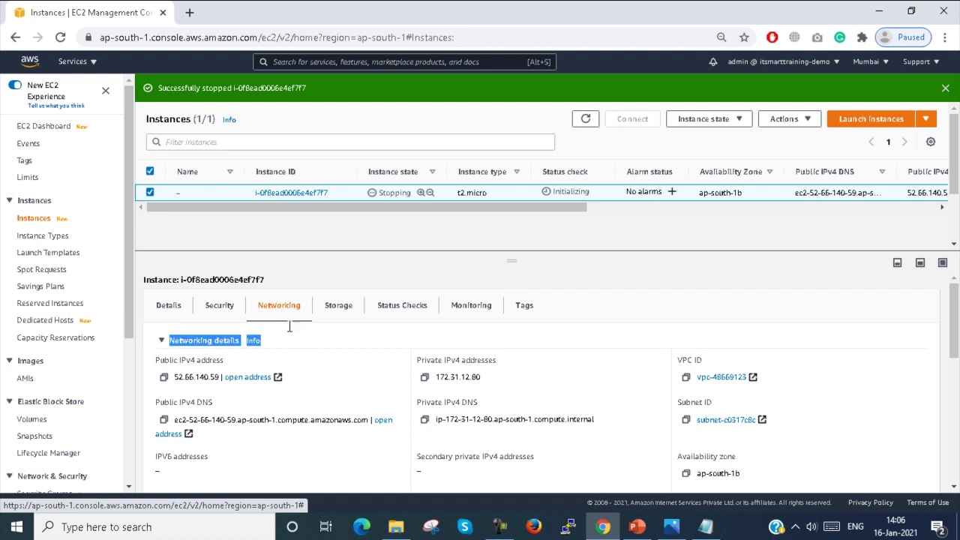
left_click(156, 306)
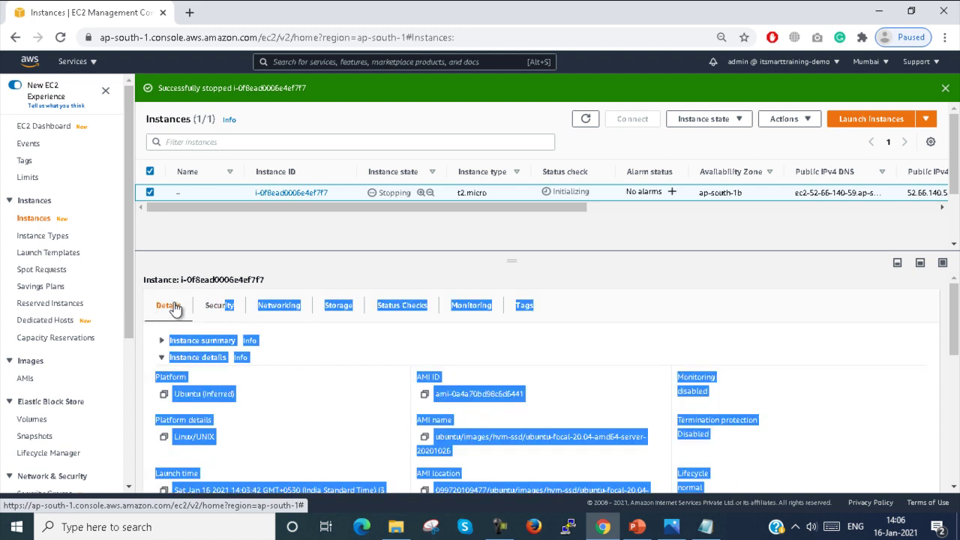
left_click(565, 358)
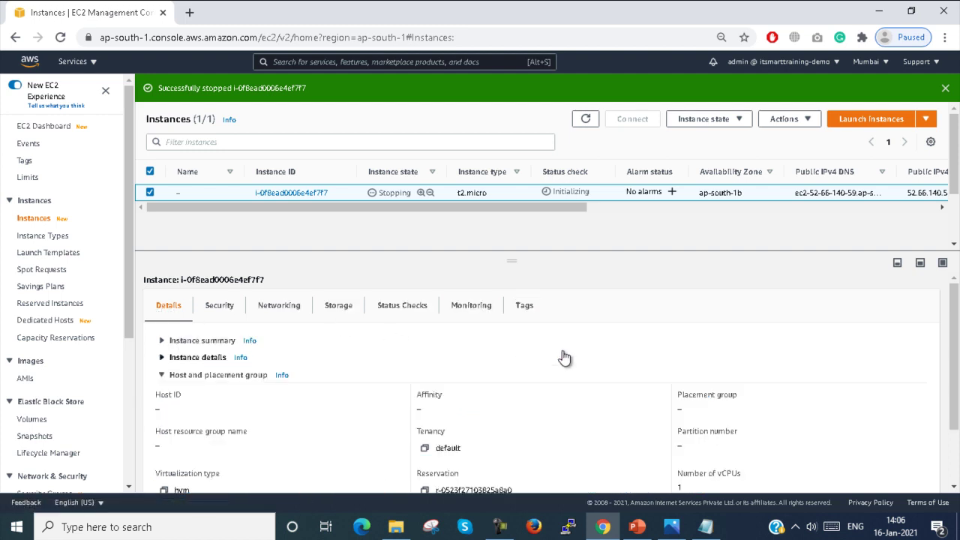
left_click(163, 342)
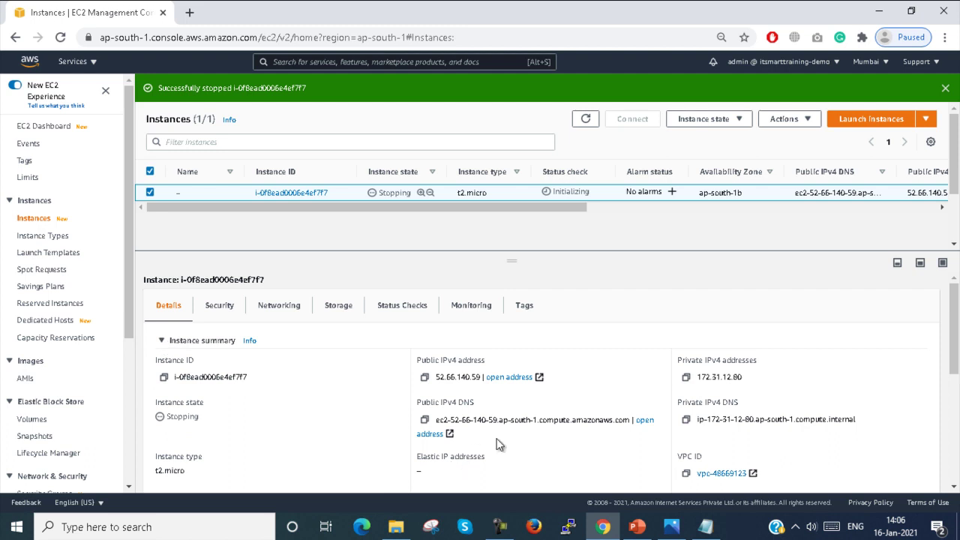
left_click(61, 37)
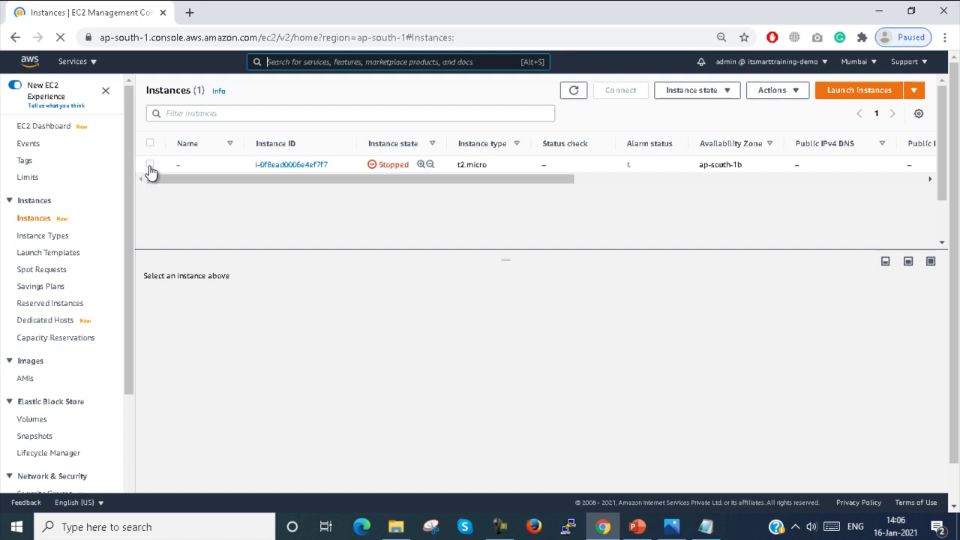
- Check the IP address recorded in Notepad, and start the stopped t2.micro instance in the EC2 console
left_click(150, 165)
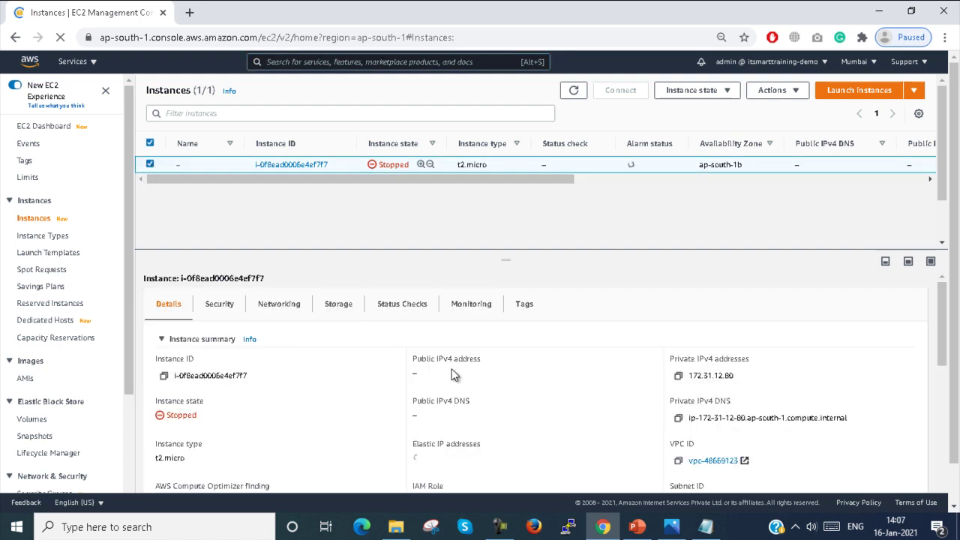
left_click(705, 527)
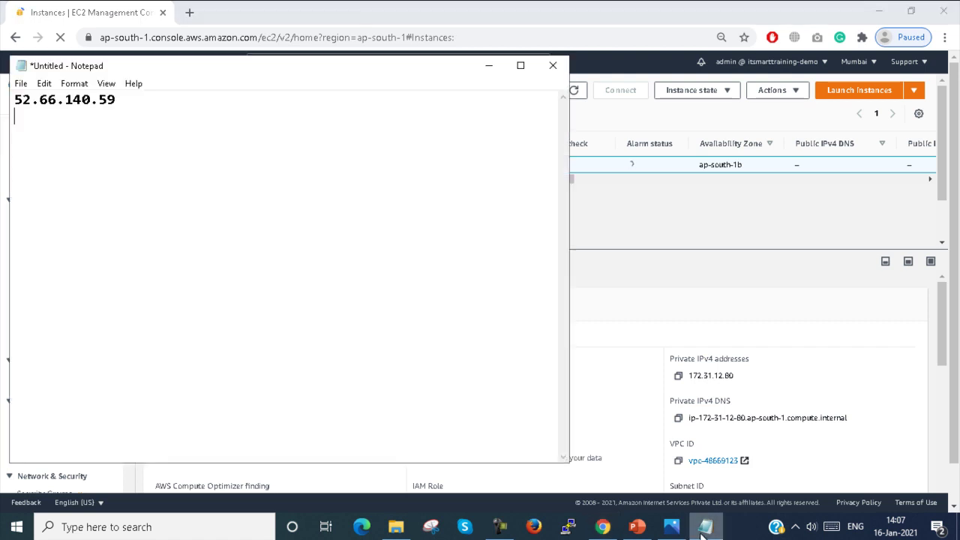
left_click(489, 66)
left_click(709, 90)
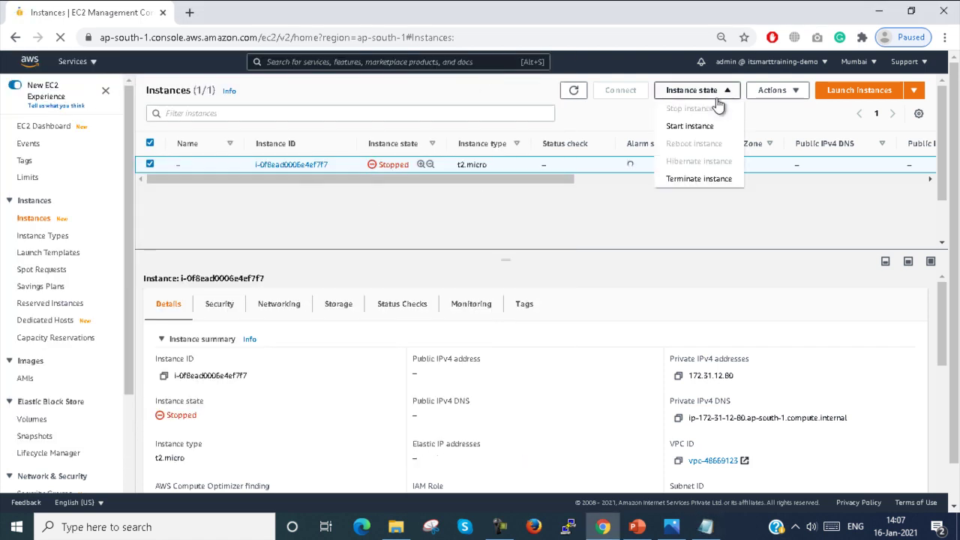
left_click(690, 126)
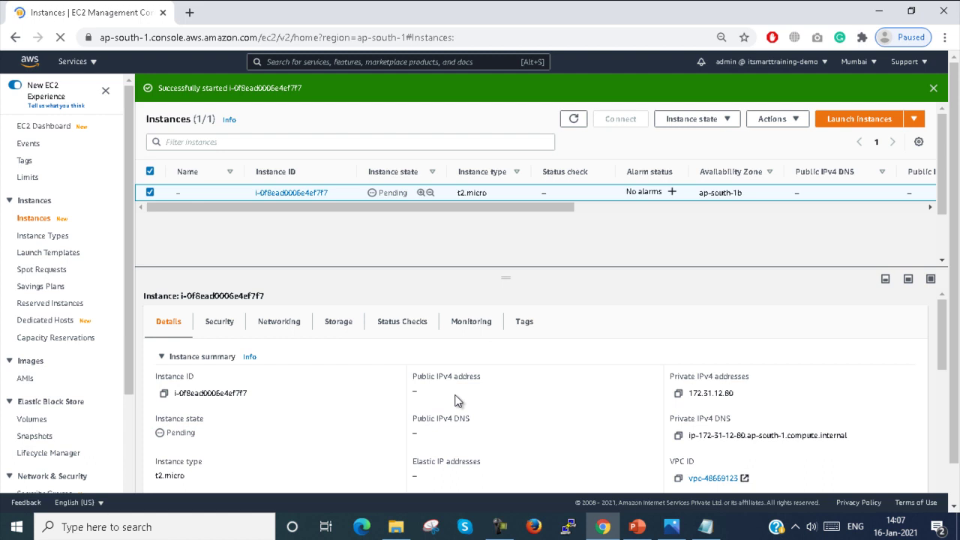
- Copy the restarted instance's public IPv4 address, 13.233.22.27, into Notepad below the first address and return to the console
scroll(455, 398, "down", 2)
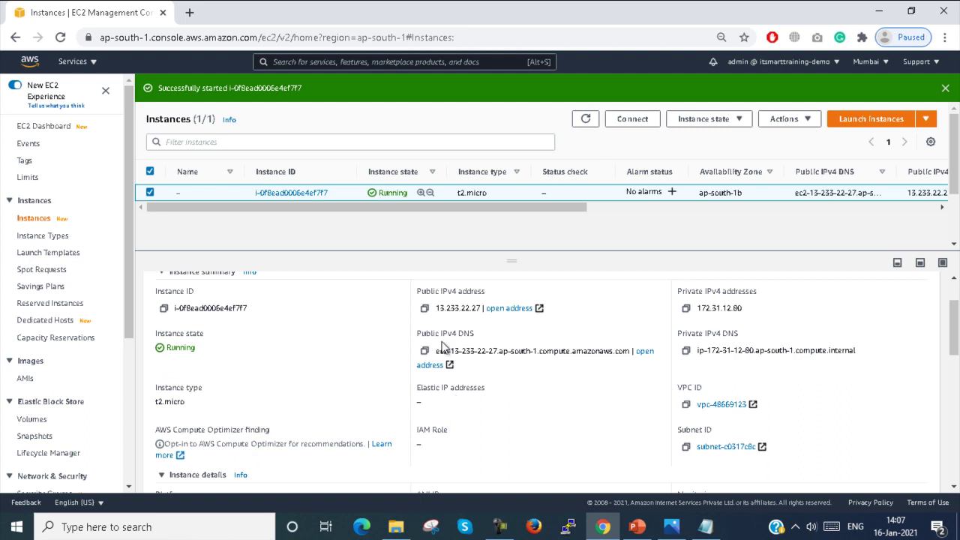
left_click_drag(436, 307, 483, 308)
key("ctrl+c")
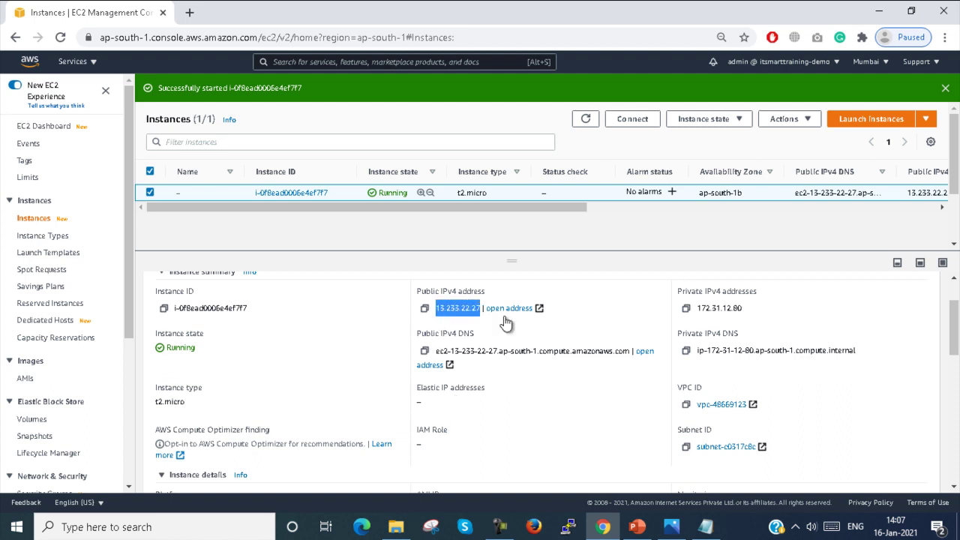
left_click(705, 527)
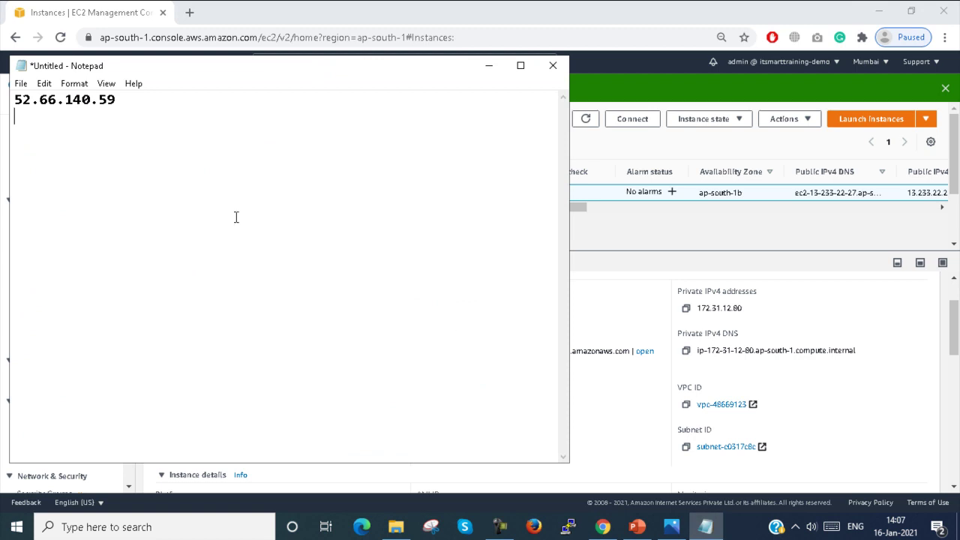
key("Return")
key("ctrl+v")
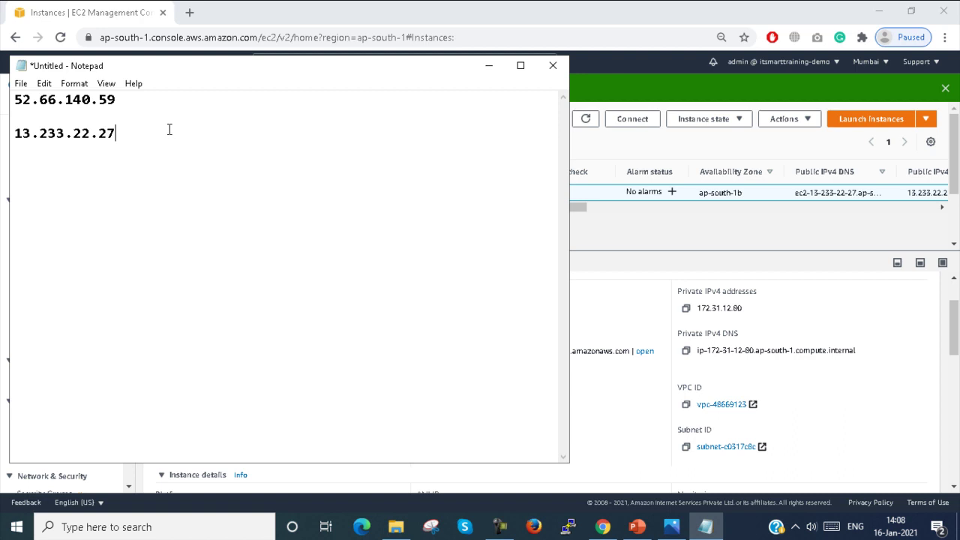
left_click(490, 66)
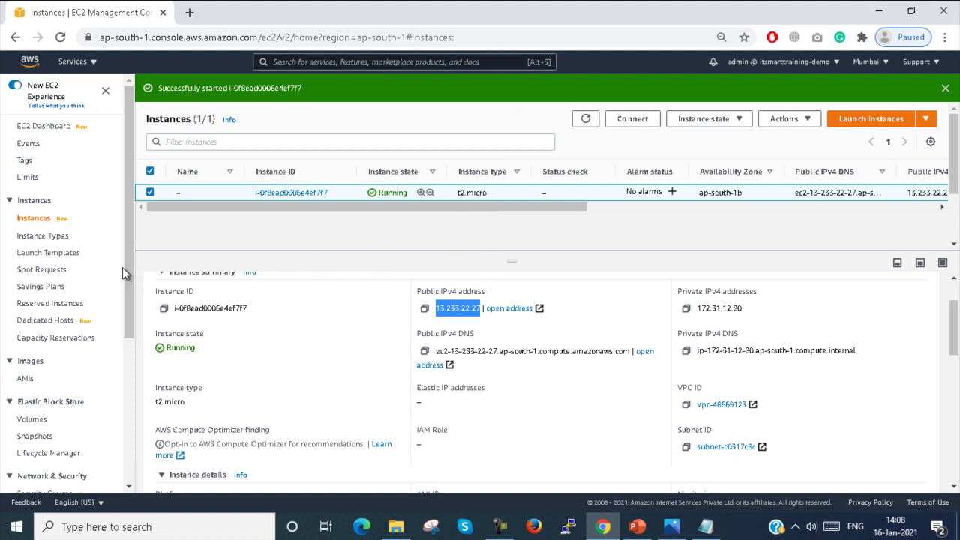
- Allocate a new Elastic IP address from Amazon's pool of IPv4 addresses, without tags
left_click_drag(129, 270, 114, 356)
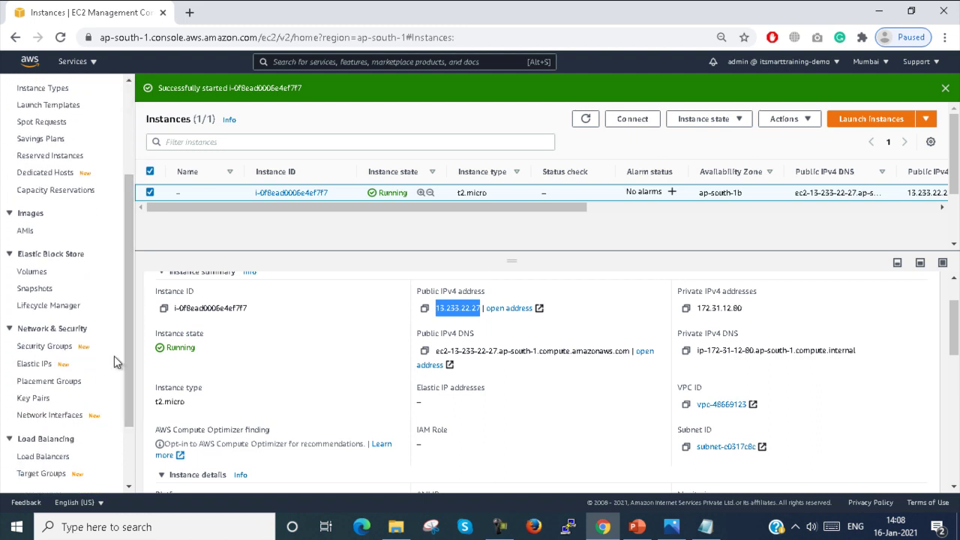
left_click(41, 365)
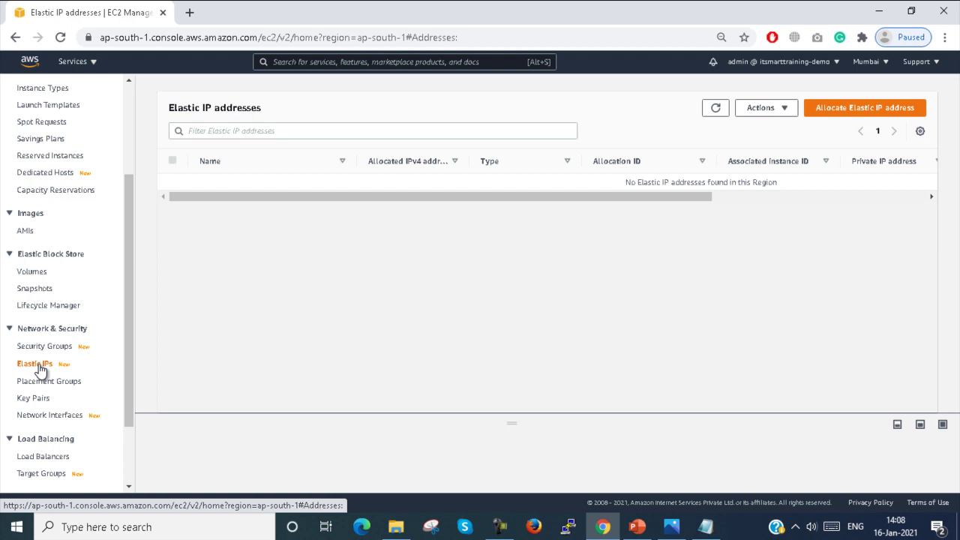
left_click(848, 112)
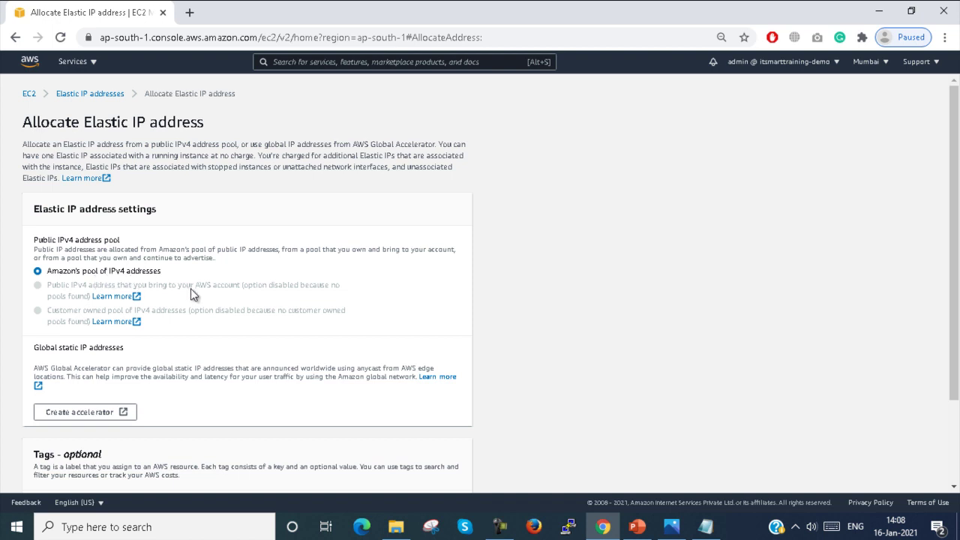
scroll(191, 288, "down", 3)
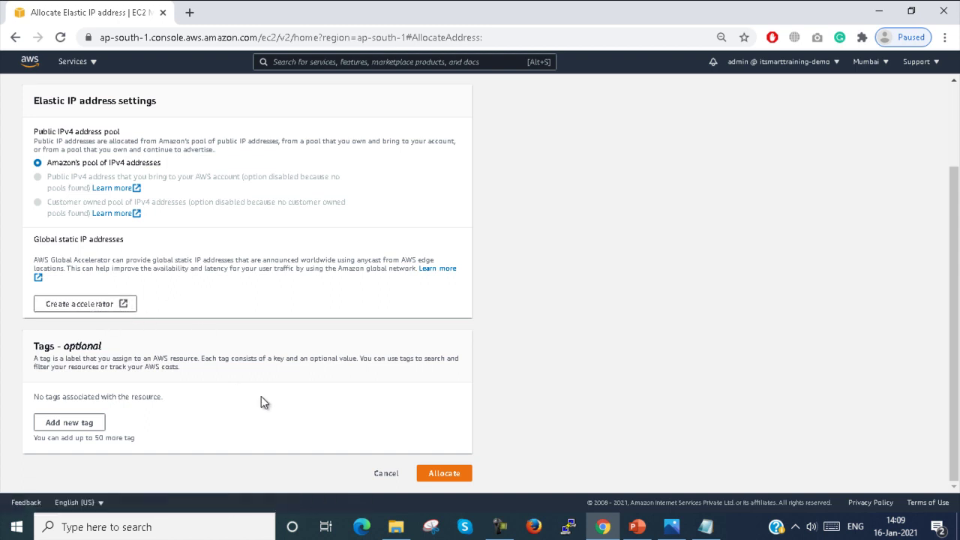
left_click(442, 474)
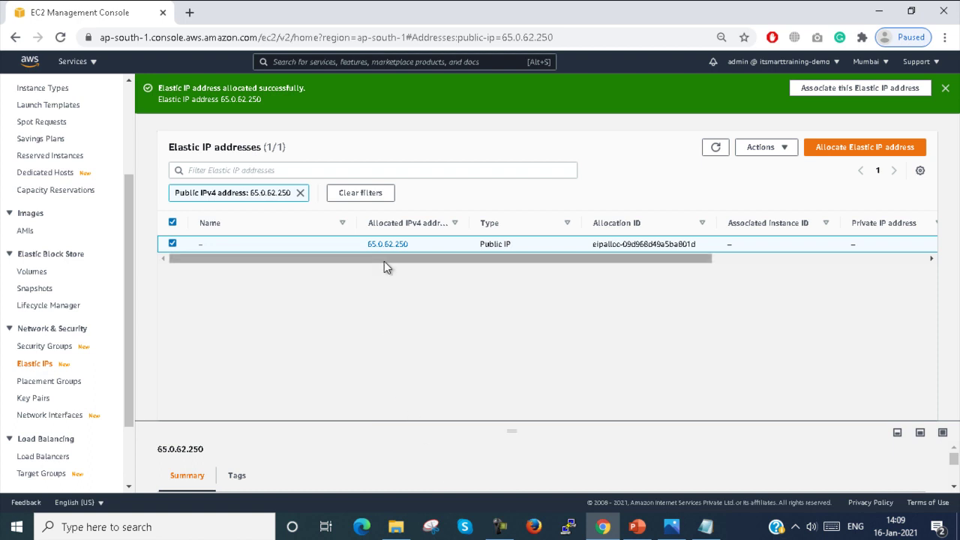
- Copy the allocated Elastic IP address, 65.0.62.250, into Notepad as a third, unindented entry and return to the console
left_click_drag(416, 245, 356, 248)
key("ctrl+c")
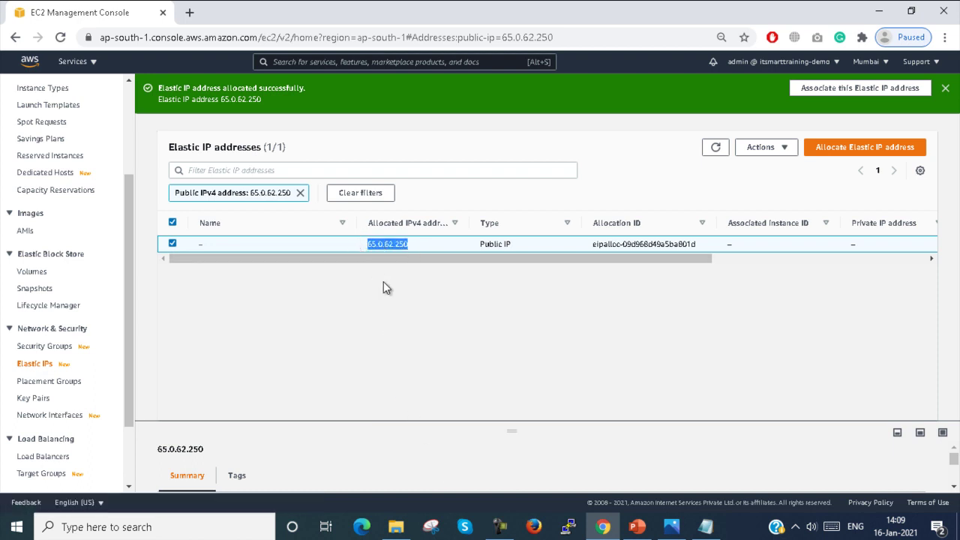
left_click(705, 526)
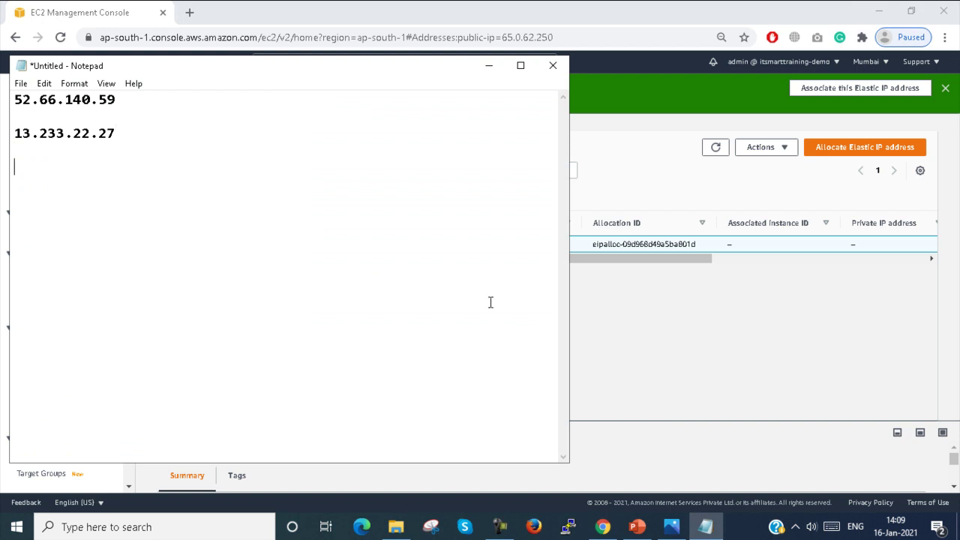
key("ctrl+v")
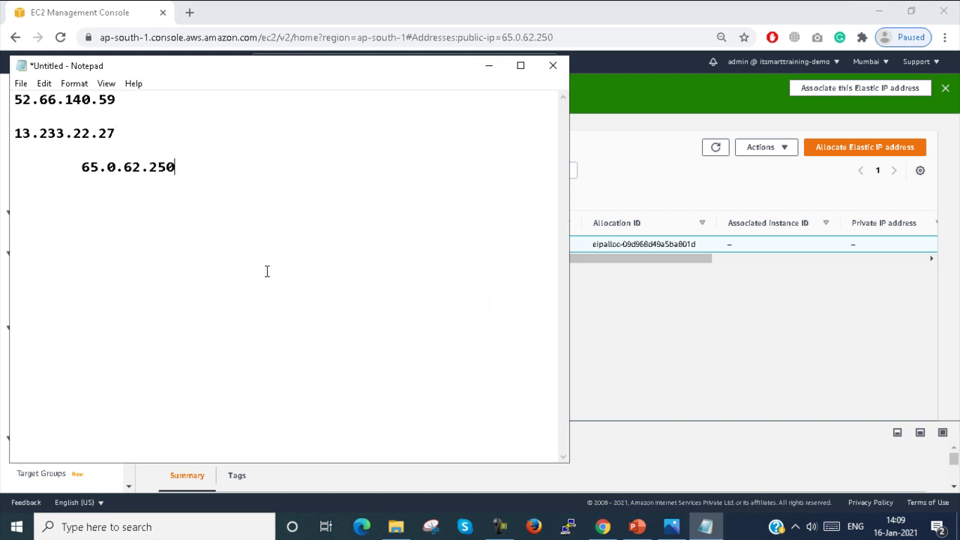
left_click(82, 168)
key("BackSpace")
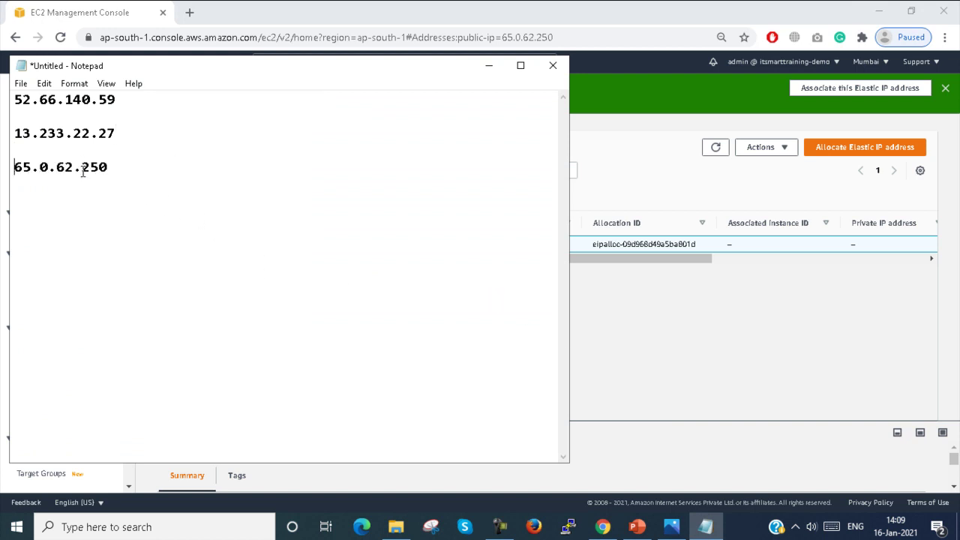
left_click(622, 82)
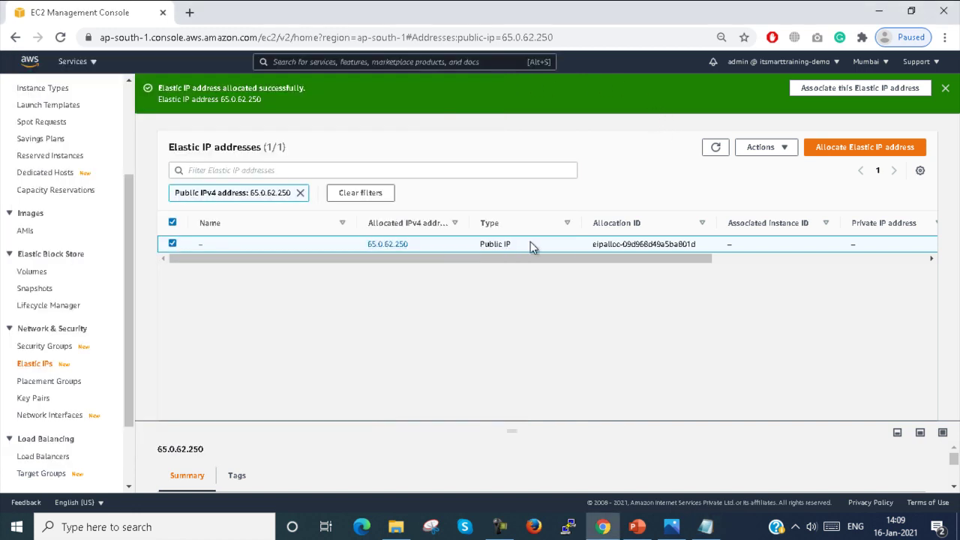
- Review the new Elastic IP address's summary and available actions on its details page, and return to the address list
right_click(307, 241)
left_click(296, 245)
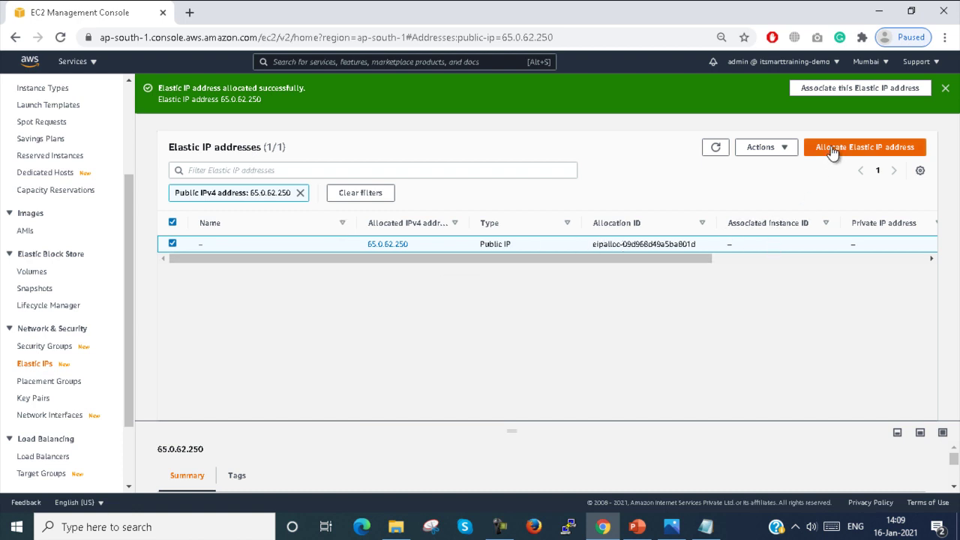
left_click(779, 147)
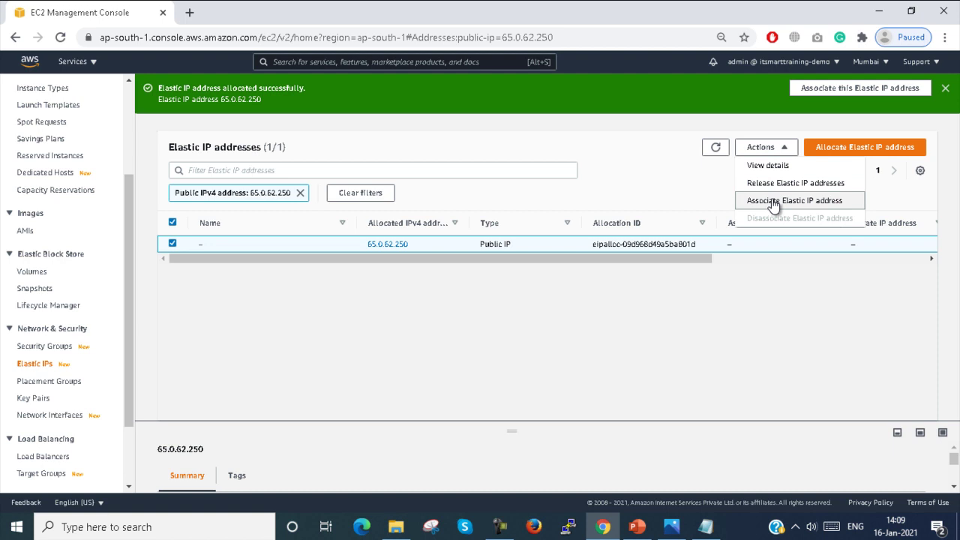
left_click(767, 166)
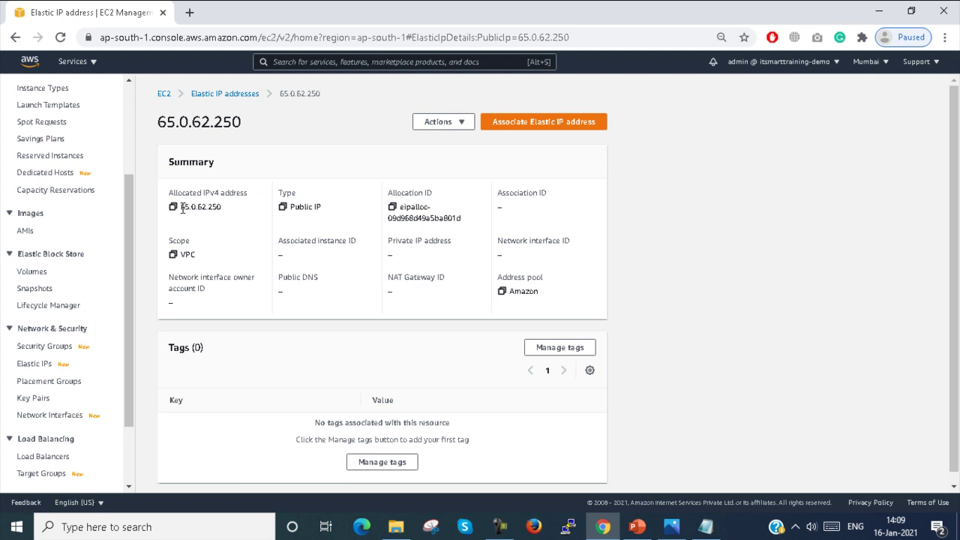
left_click_drag(182, 210, 580, 323)
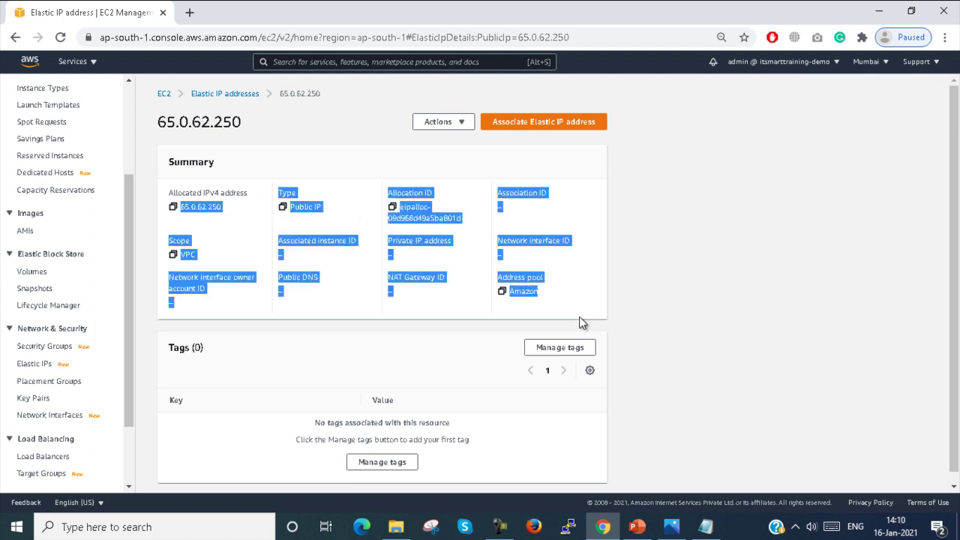
left_click(557, 300)
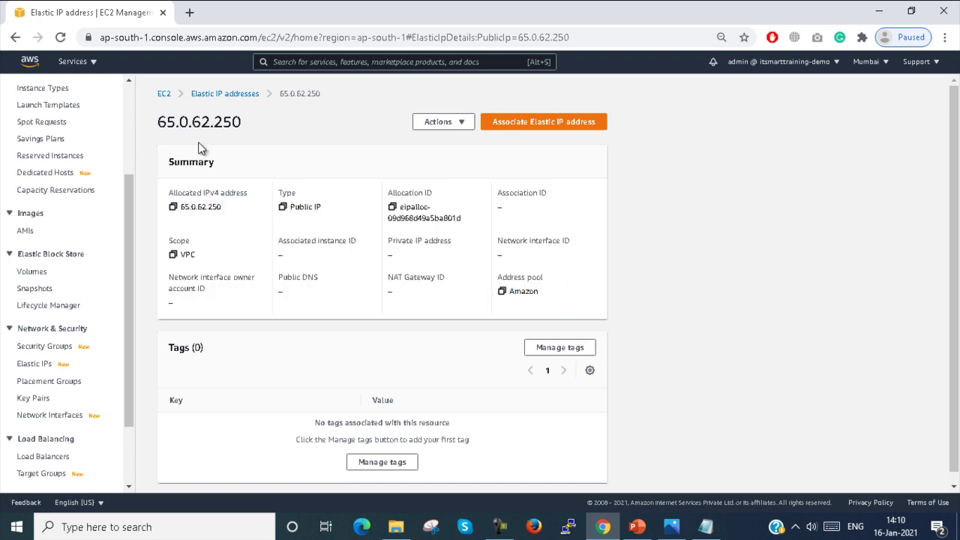
left_click(462, 125)
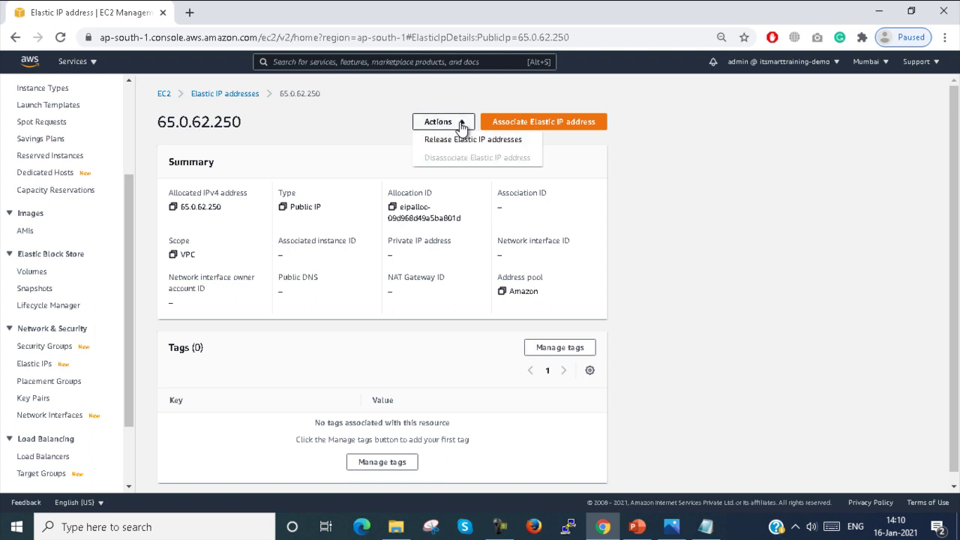
left_click(16, 38)
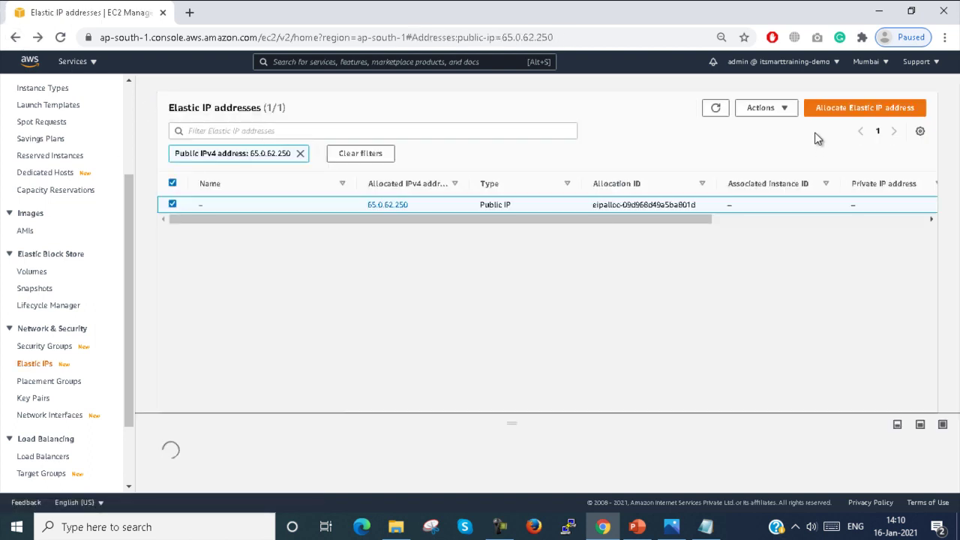
- Associate the Elastic IP address 65.0.62.250 with the running instance i-0f8ead0006e4ef7f7
left_click(783, 113)
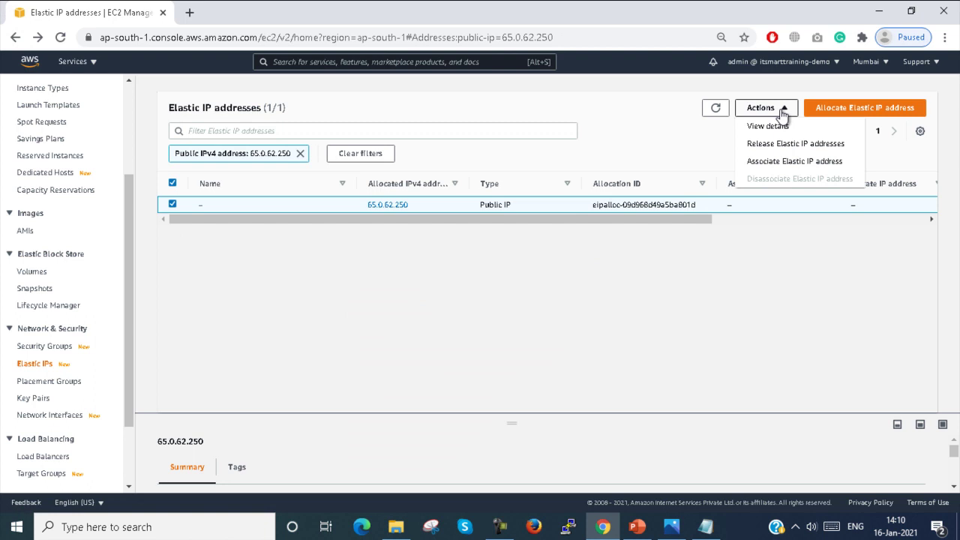
left_click(784, 163)
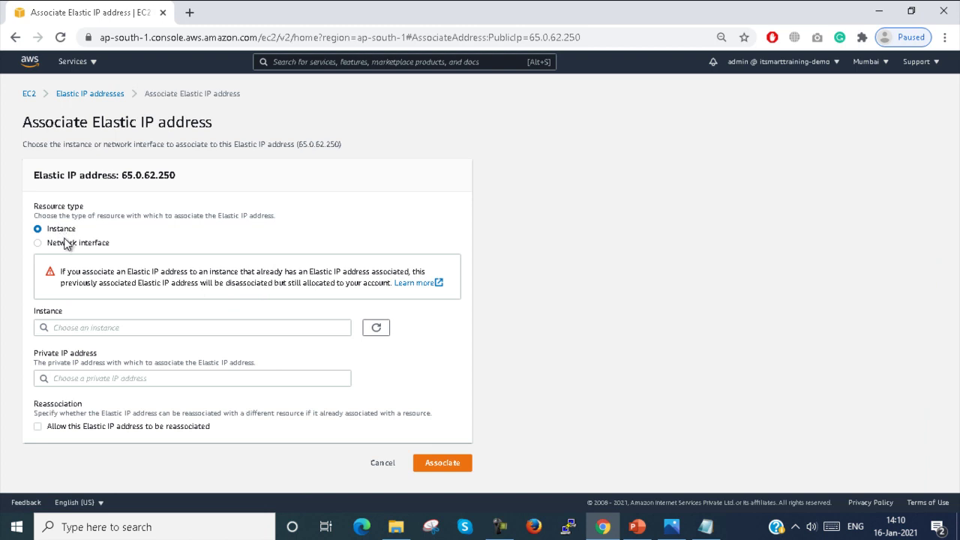
left_click(135, 327)
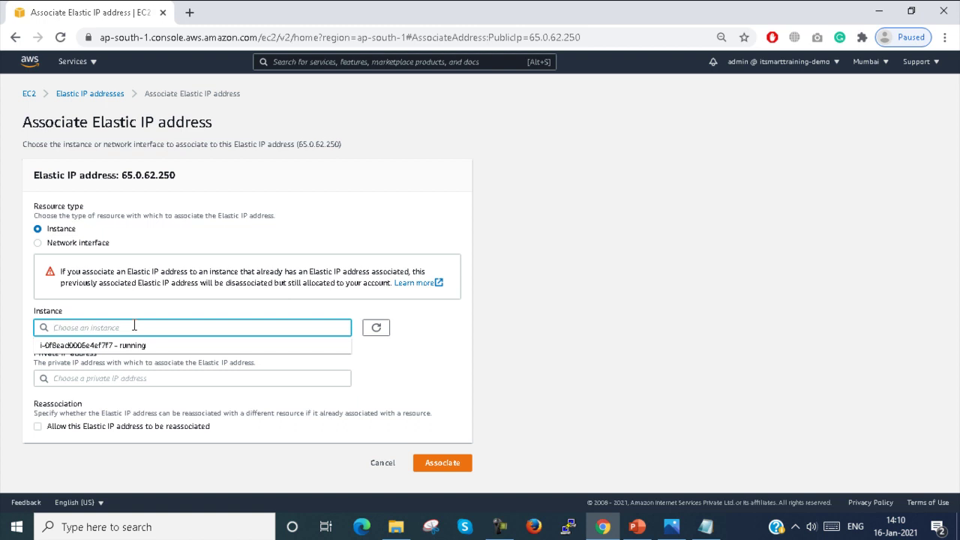
left_click(79, 347)
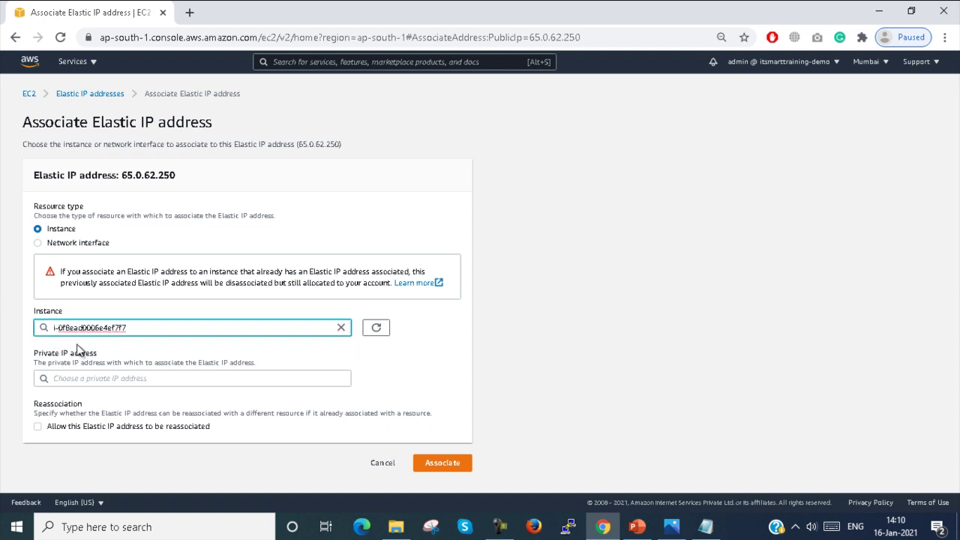
left_click(441, 463)
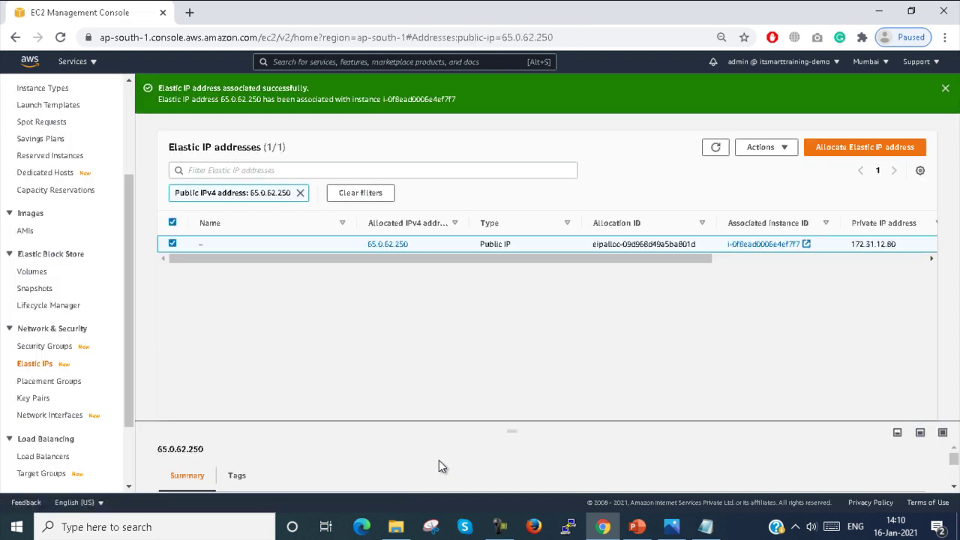
- Review the associated instance's address details, and load its web page at 65.0.62.250 in a new browser tab
left_click(766, 247)
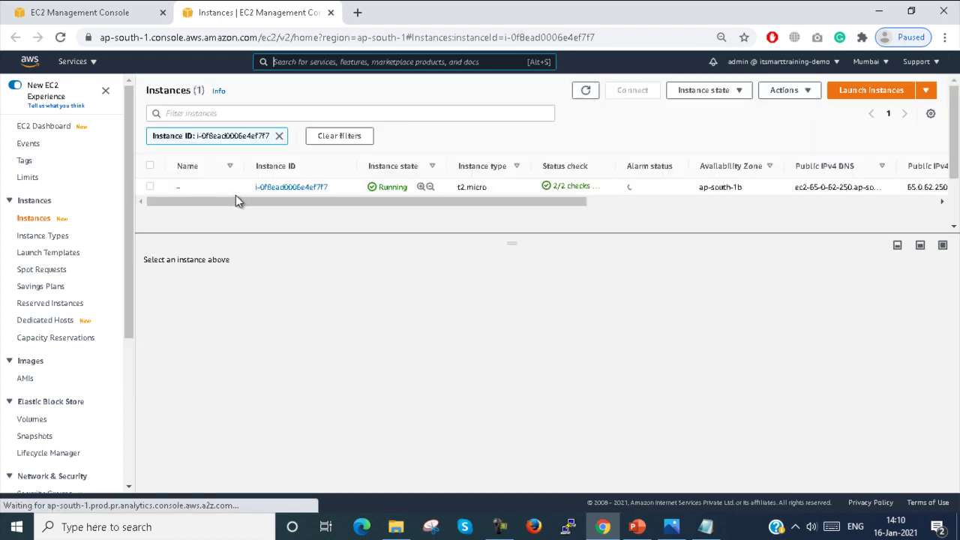
left_click(150, 189)
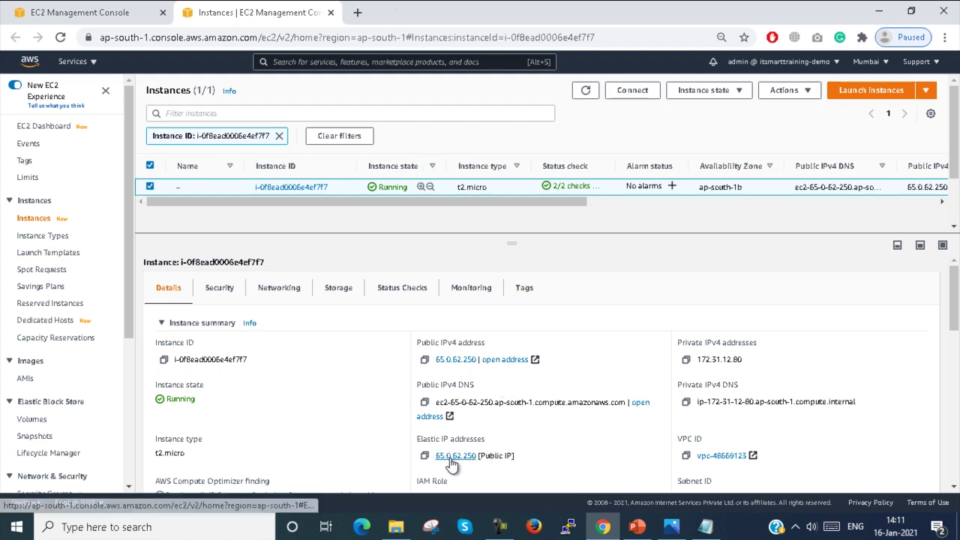
left_click(355, 12)
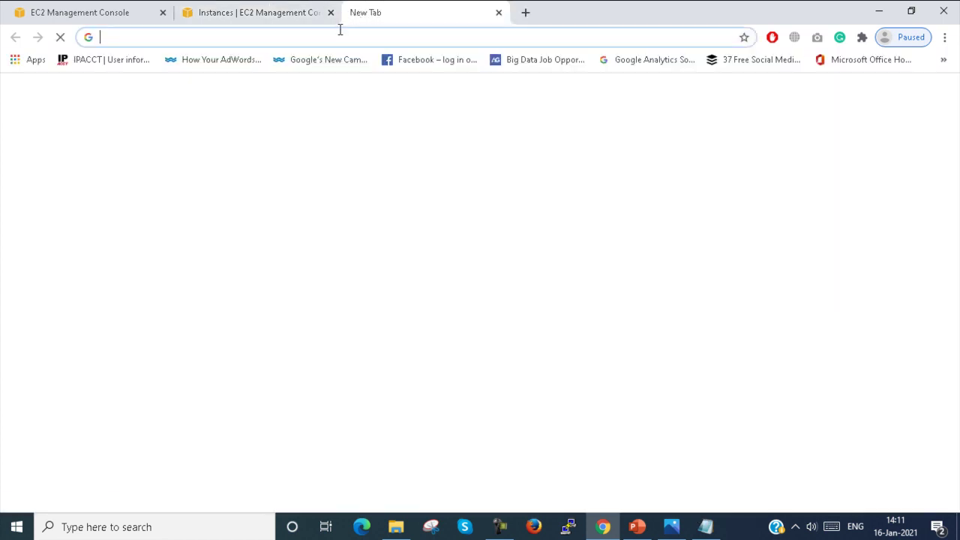
type("65.0.62.250")
key("Return")
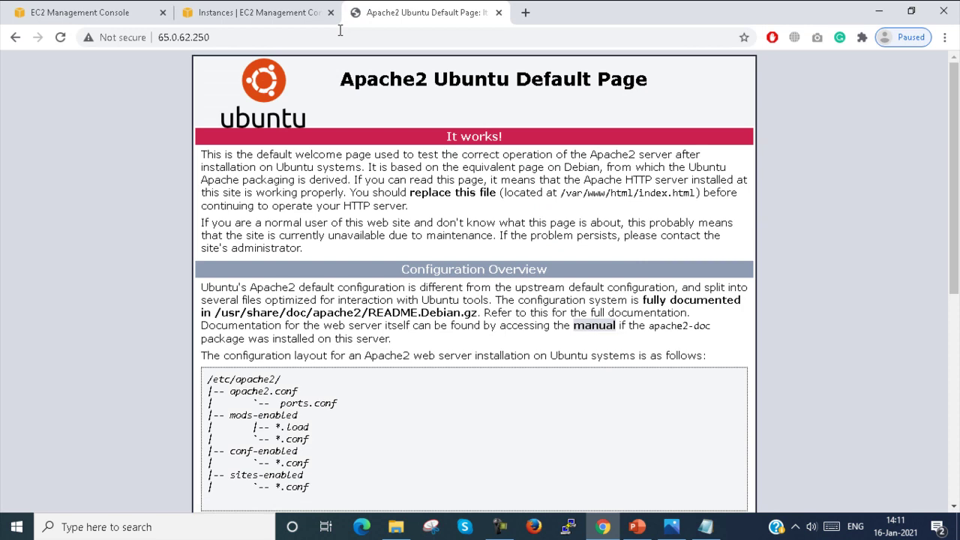
- Disassociate the Elastic IP address 65.0.62.250 from instance i-0f8ead0006e4ef7f7 in the Elastic IP list
left_click(253, 9)
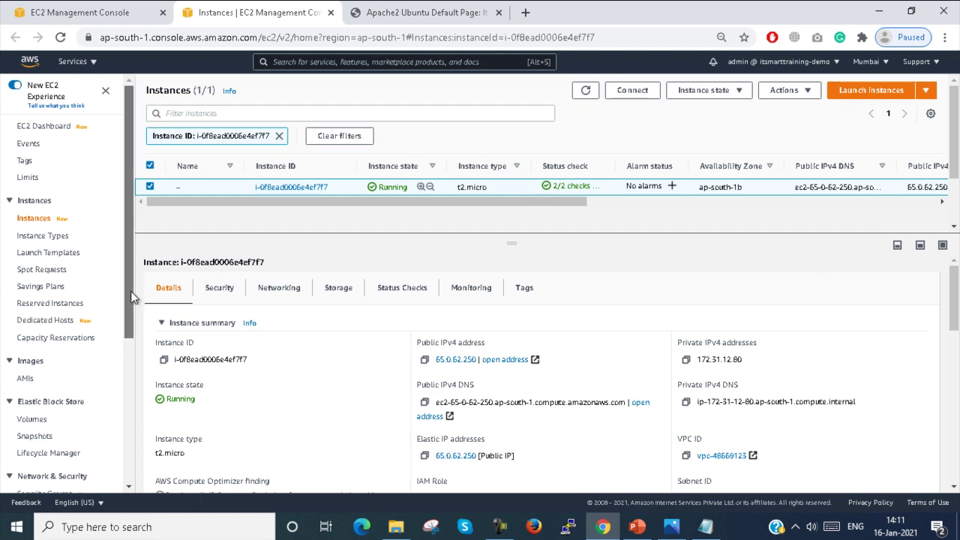
left_click_drag(130, 291, 127, 398)
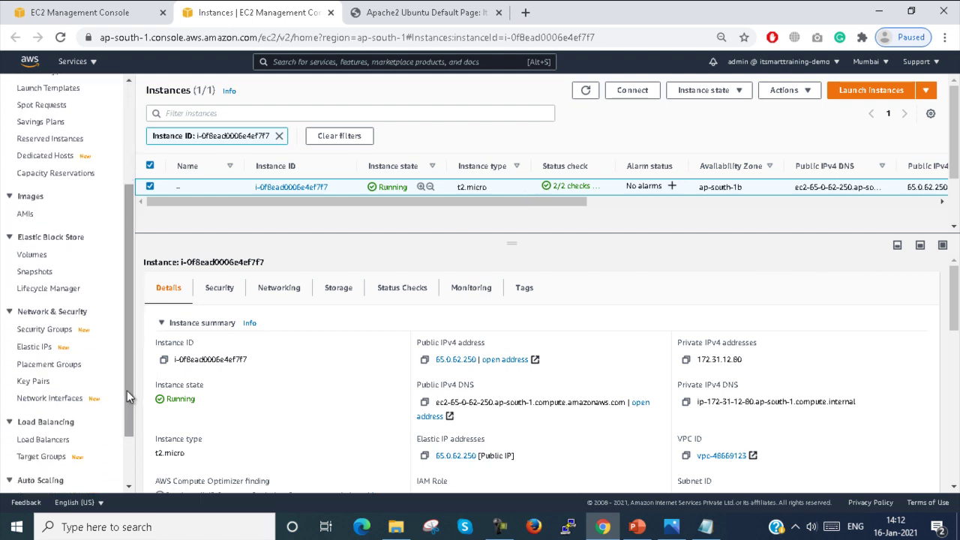
left_click(37, 347)
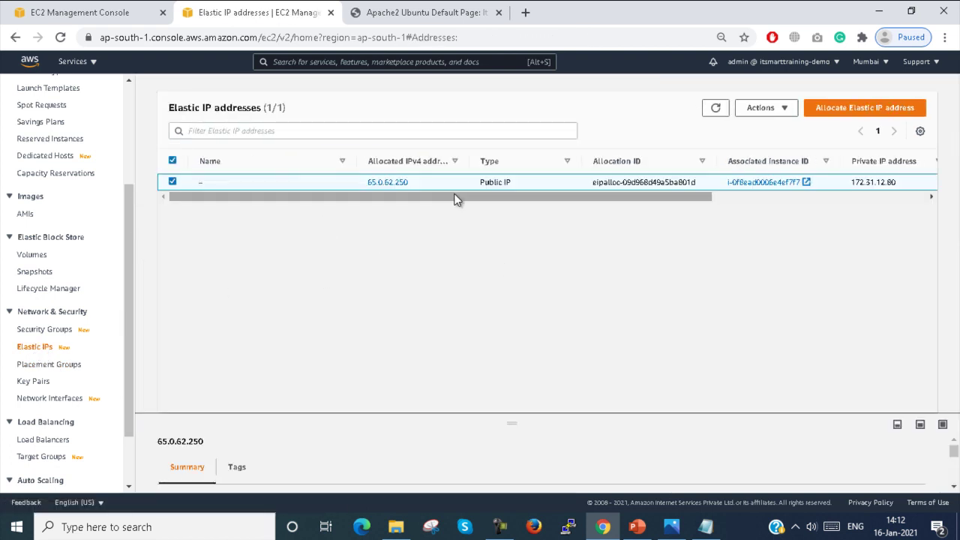
left_click(779, 109)
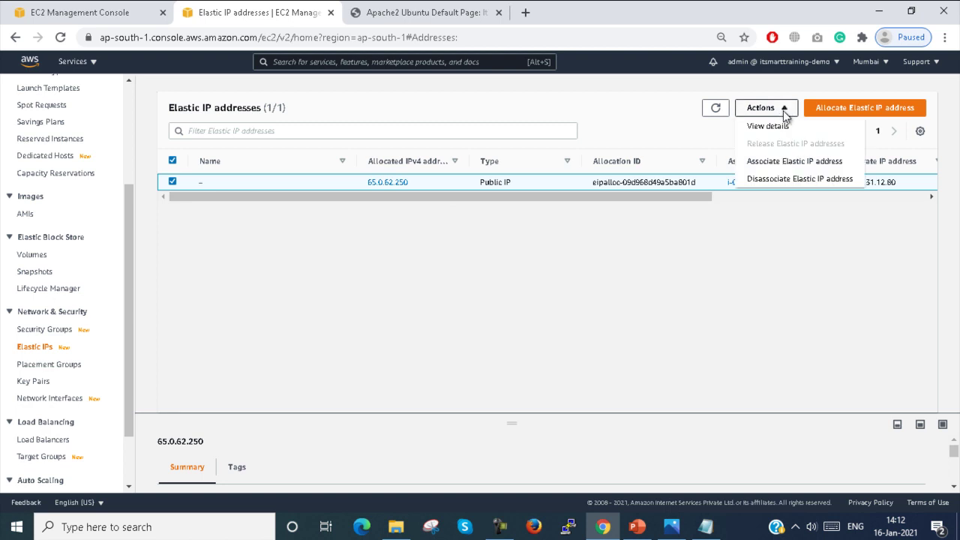
left_click(775, 180)
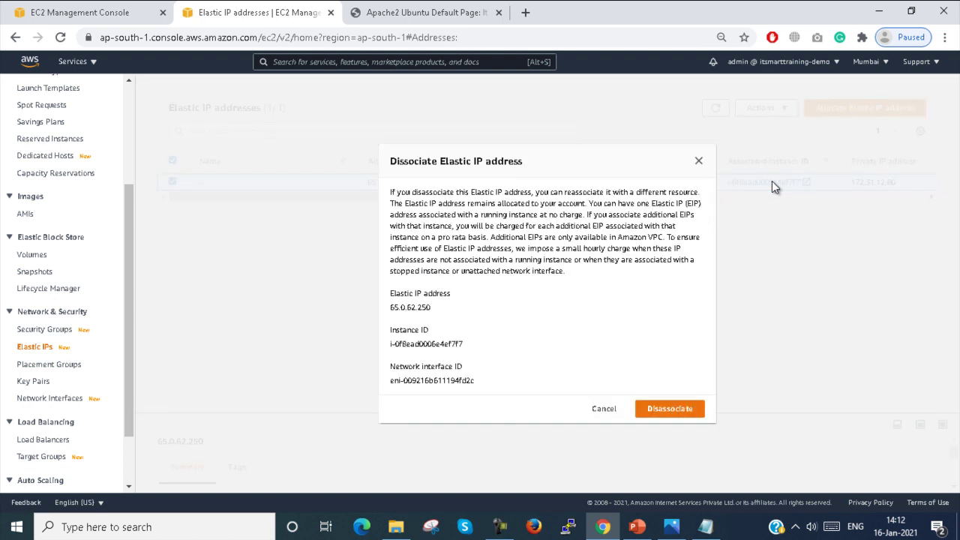
left_click(652, 409)
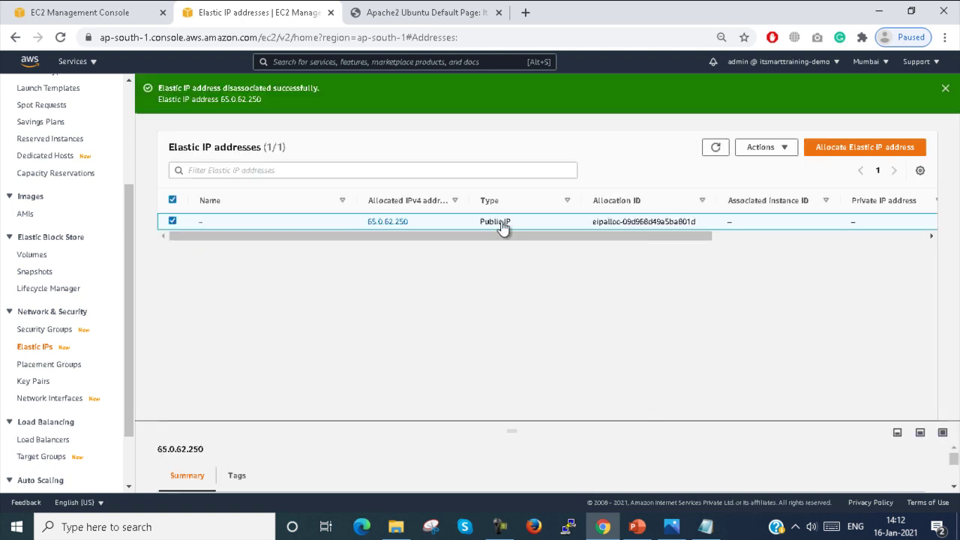
- Review the running instance's public and Elastic IP details in the original console tab, and reload the web page at 65.0.62.250
left_click(133, 15)
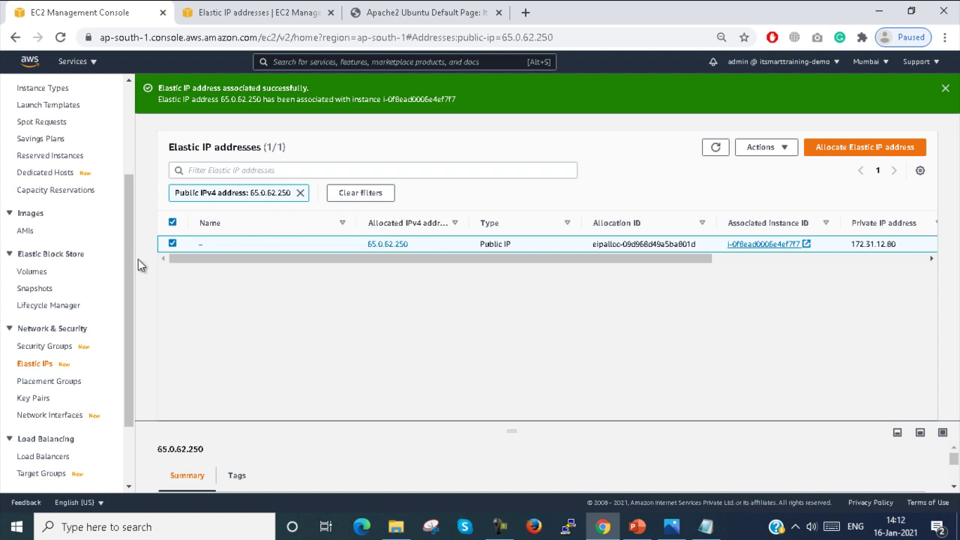
left_click(264, 6)
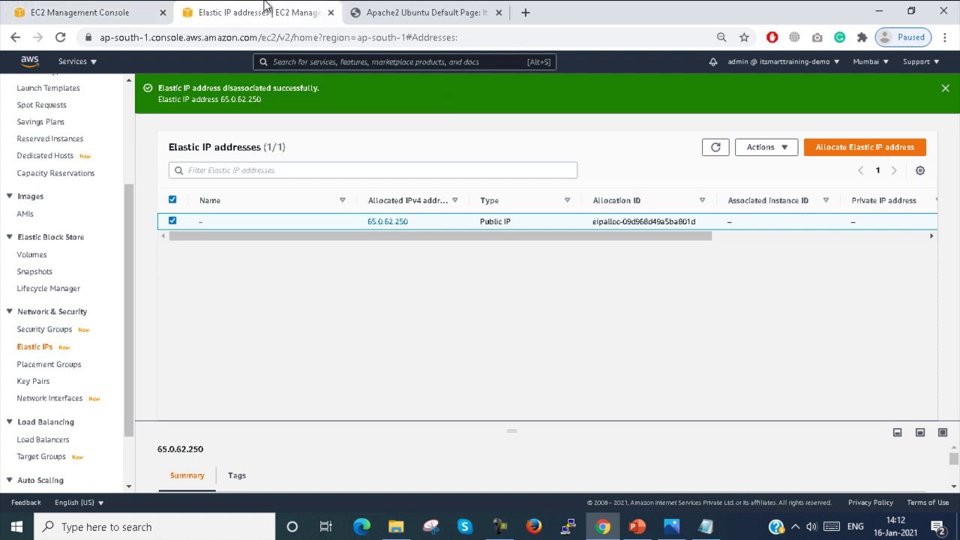
left_click(98, 7)
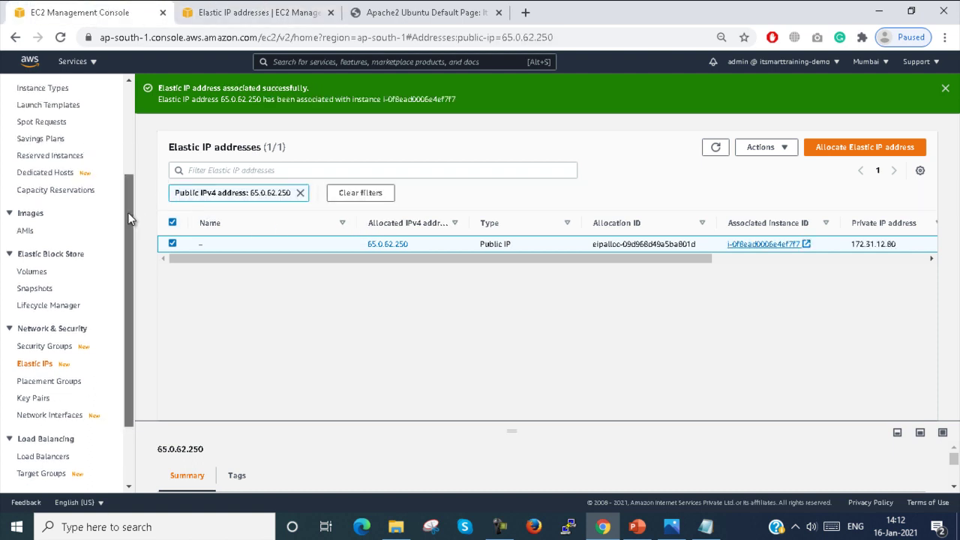
left_click_drag(133, 217, 129, 126)
left_click(35, 219)
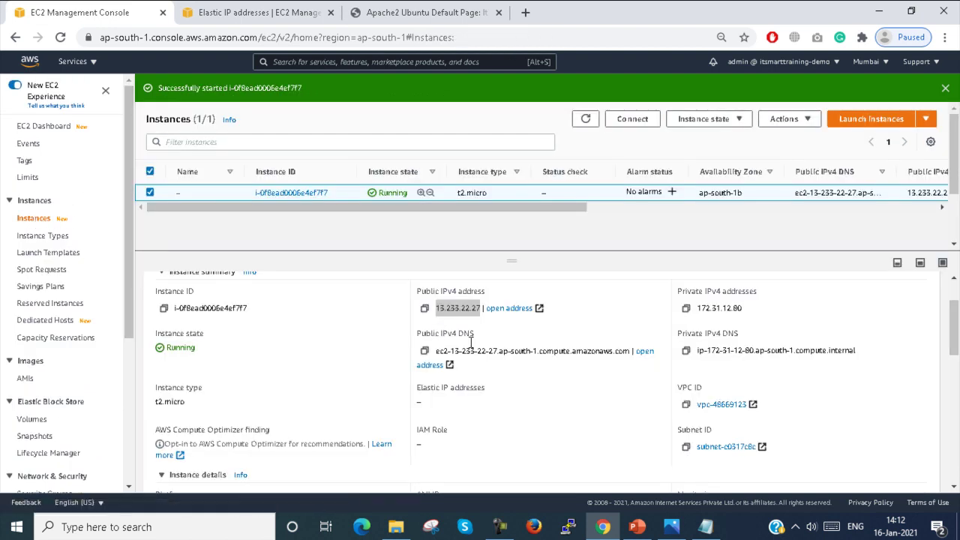
left_click_drag(497, 353, 444, 428)
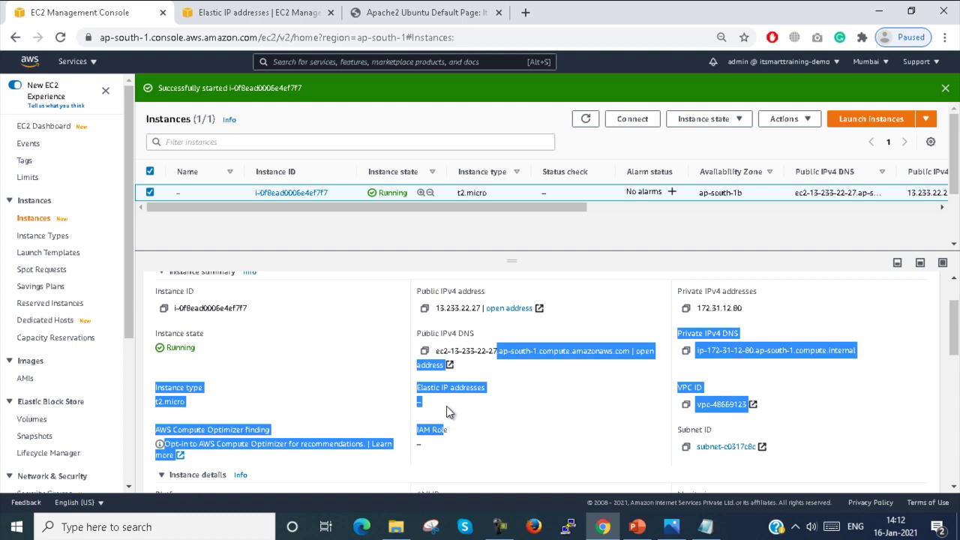
left_click(447, 406)
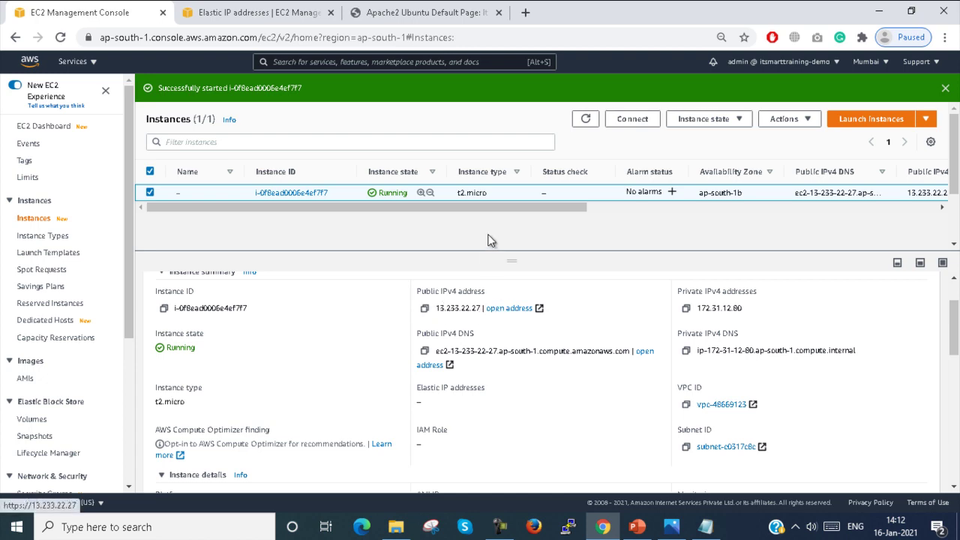
left_click_drag(440, 307, 472, 308)
left_click(474, 13)
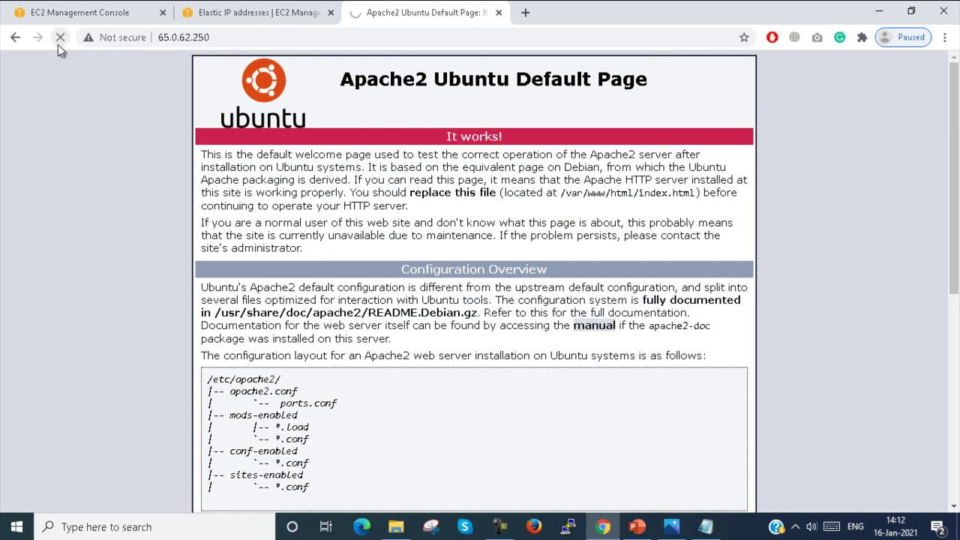
- Copy the public IPv4 address 13.233.22.27 from the instance details and try to load its web page in a new browser tab
left_click(78, 17)
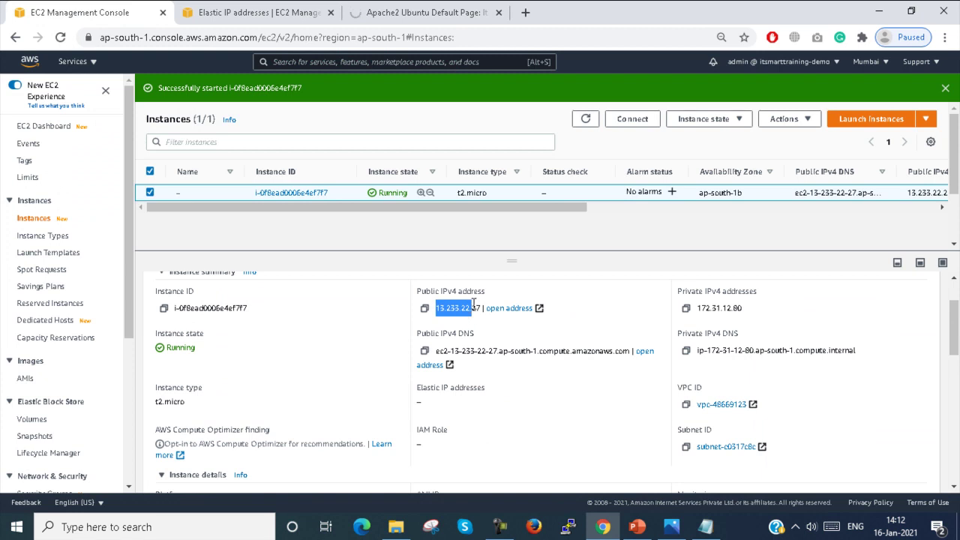
left_click(472, 303)
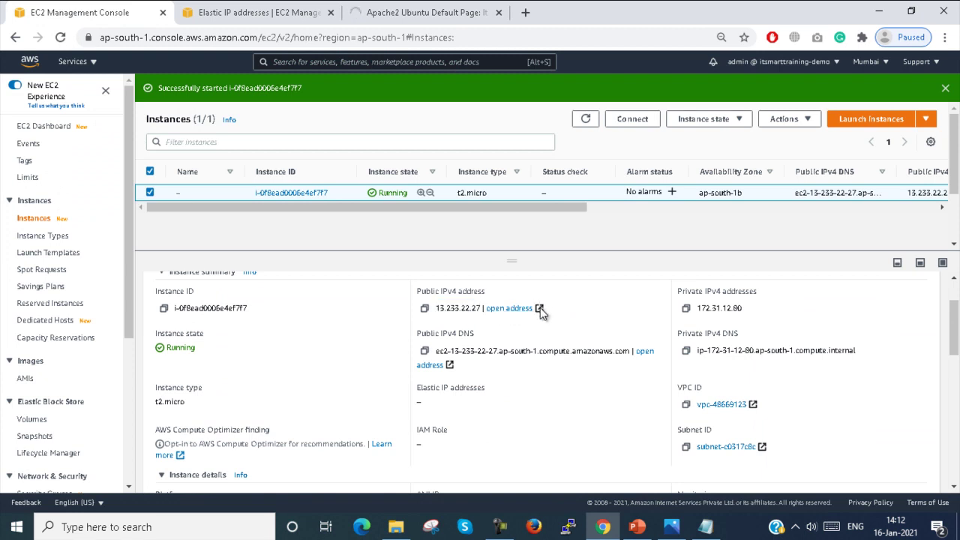
left_click(526, 13)
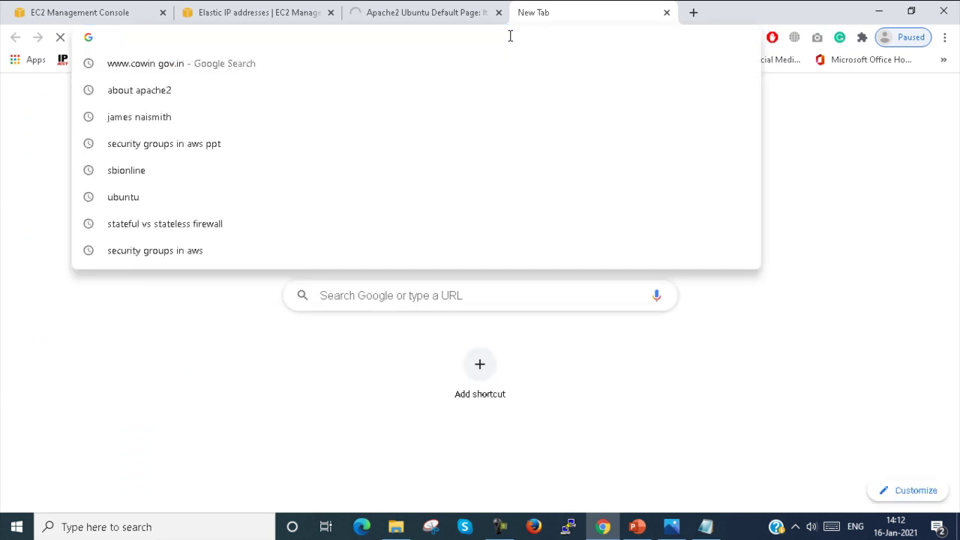
type("65.0.62.250")
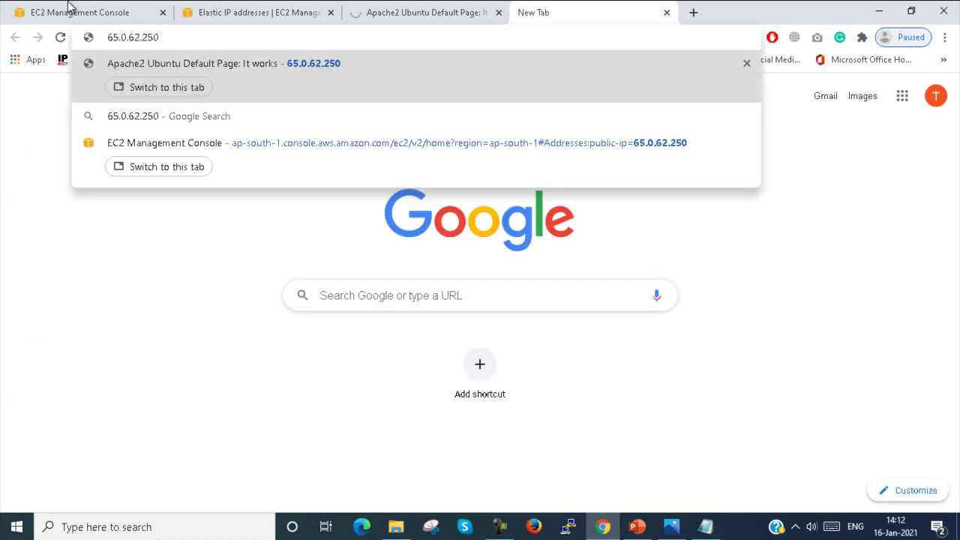
left_click(72, 9)
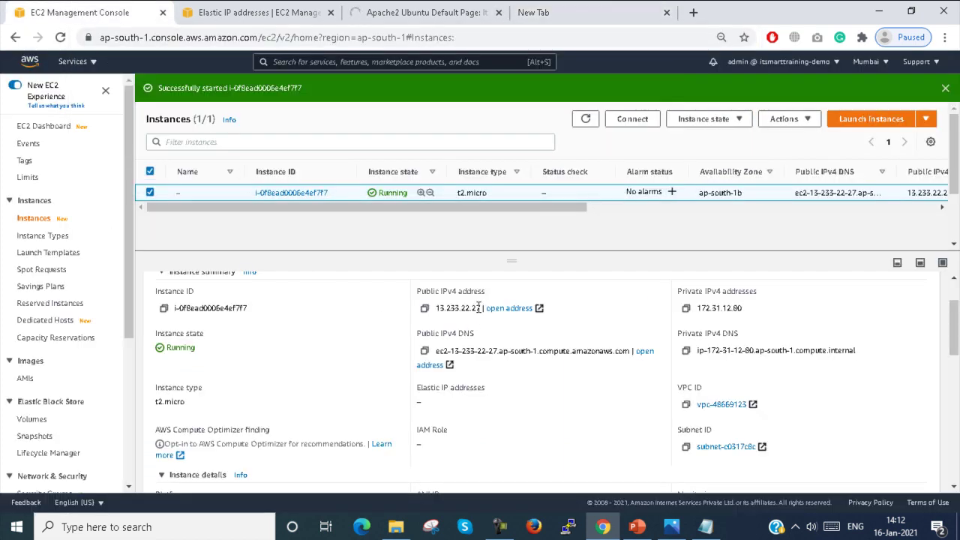
left_click_drag(480, 308, 432, 310)
key("ctrl+c")
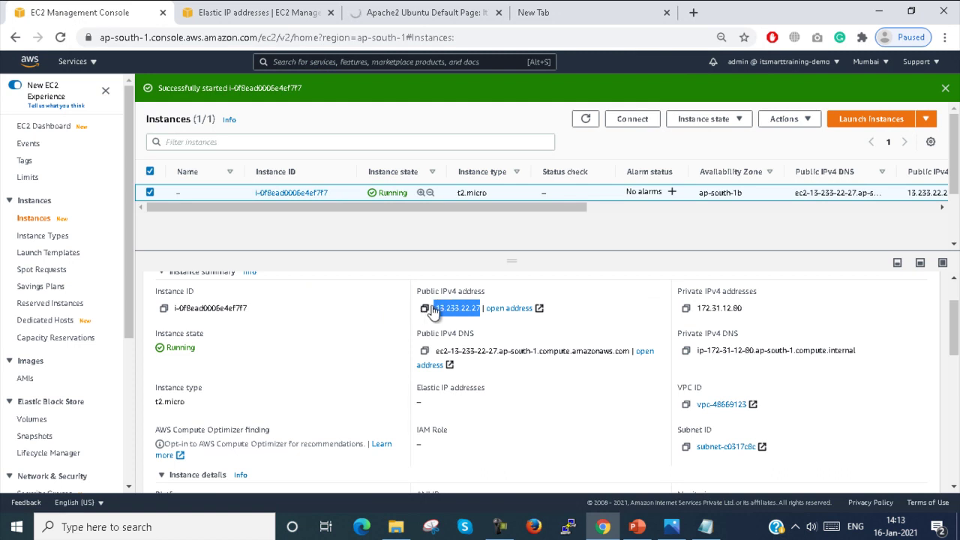
left_click(606, 11)
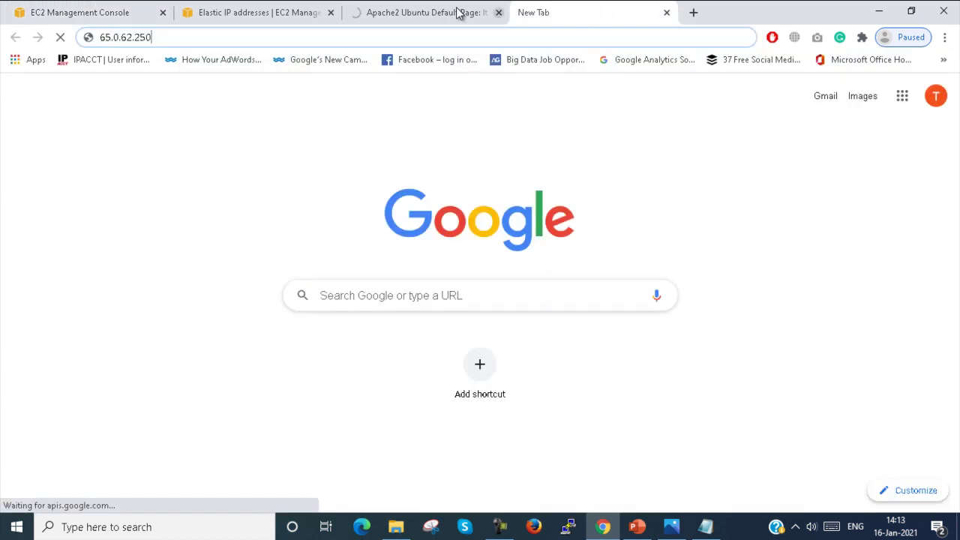
left_click(407, 32)
key("ctrl+v")
key("Return")
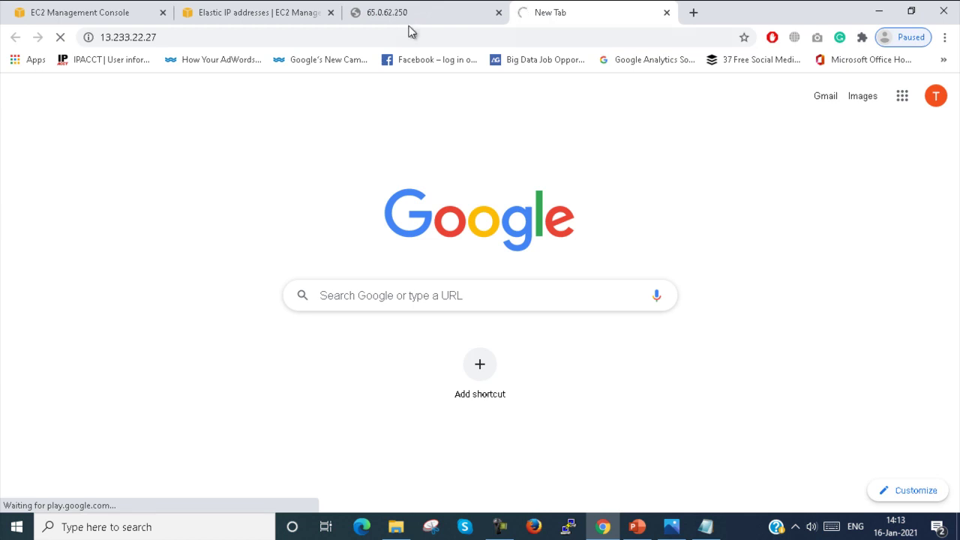
- Check whether the web page at 65.0.62.250 still responds, and close its browser tab
left_click(415, 13)
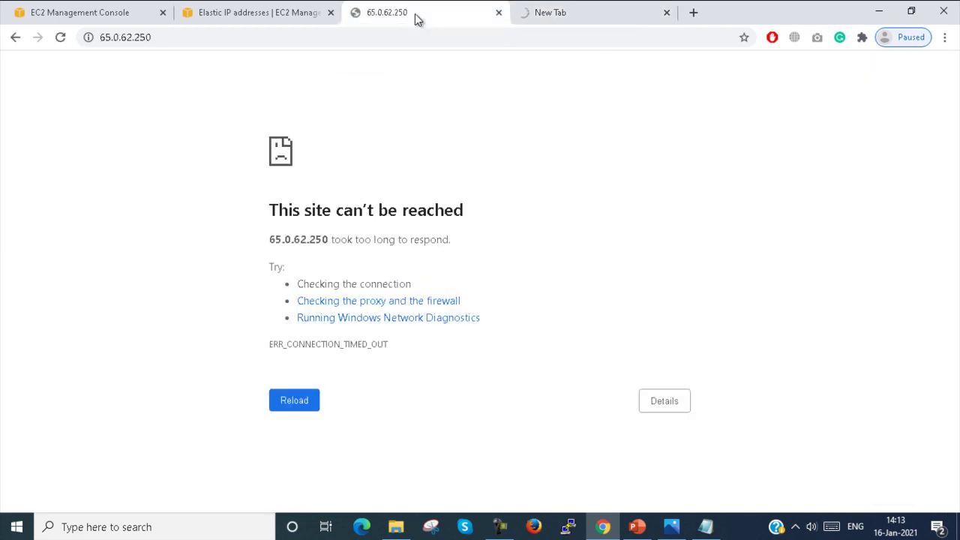
left_click(536, 6)
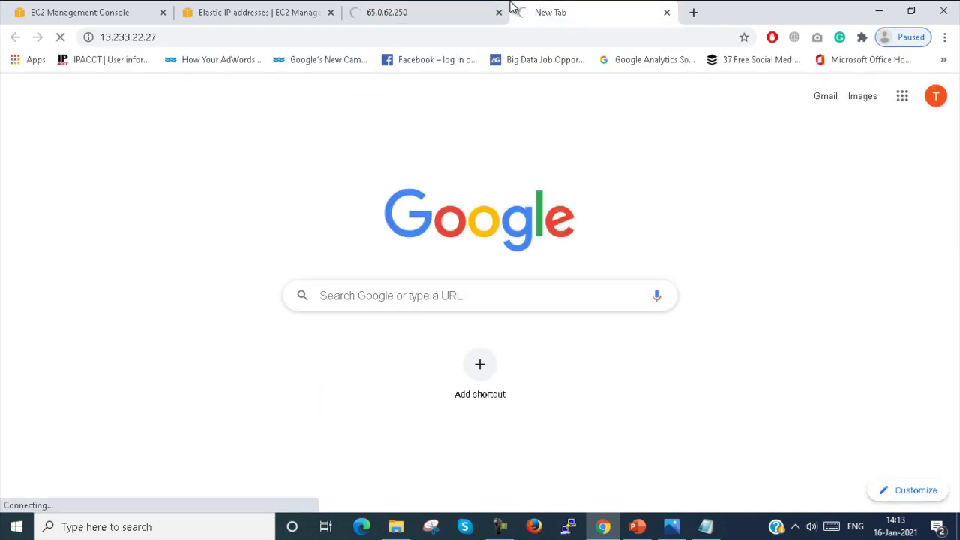
left_click(400, 20)
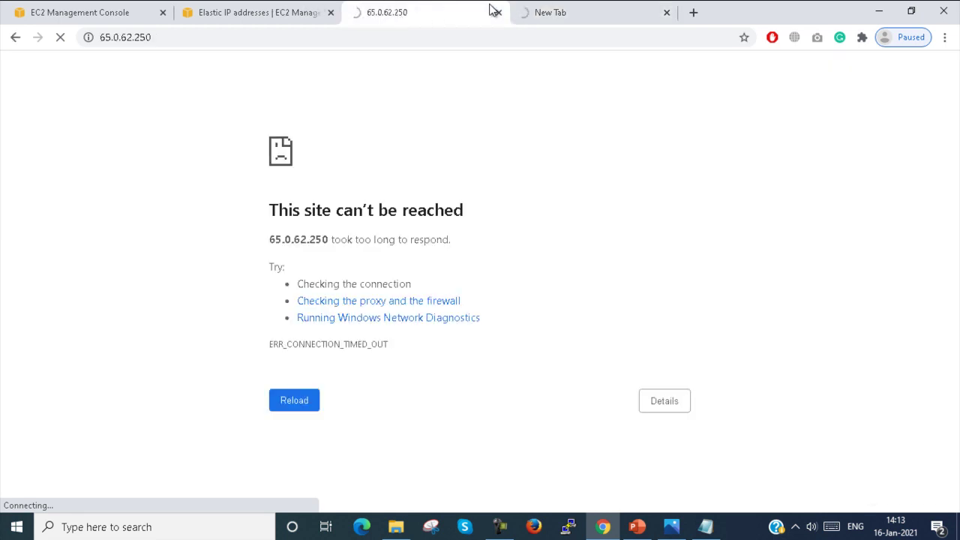
left_click(499, 14)
- Reload the instances page, select instance i-0f8ead0006e4ef7f7, and copy its current public IPv4 address, 65.0.109.12
left_click(146, 7)
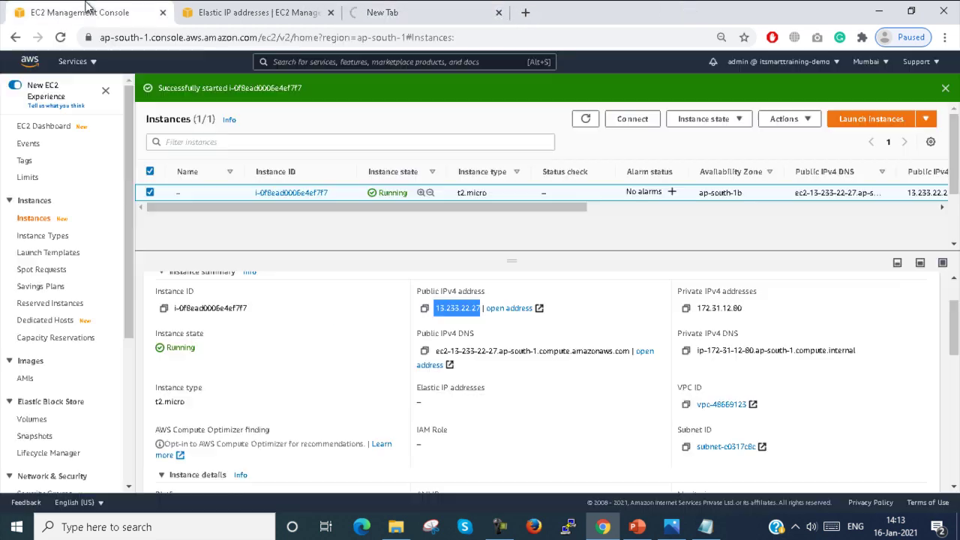
left_click(62, 37)
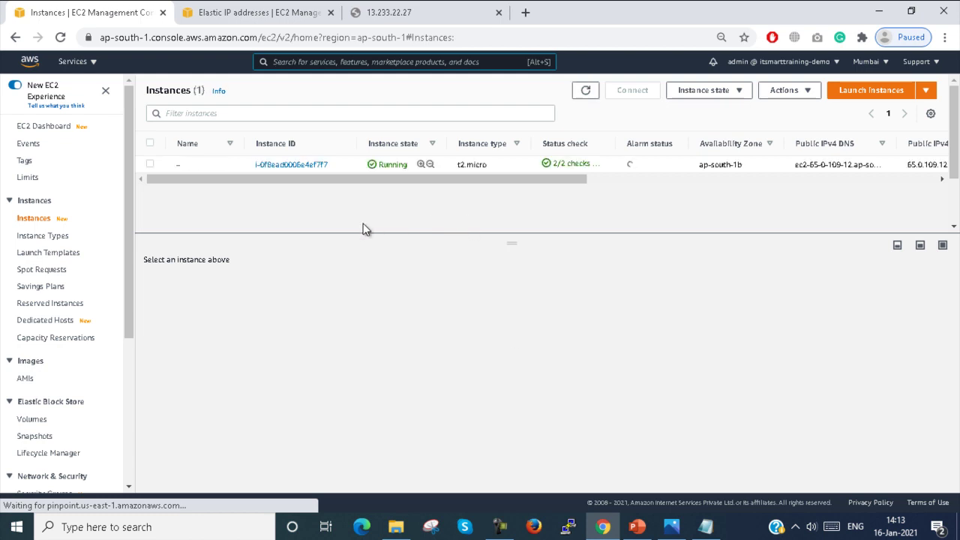
left_click(150, 165)
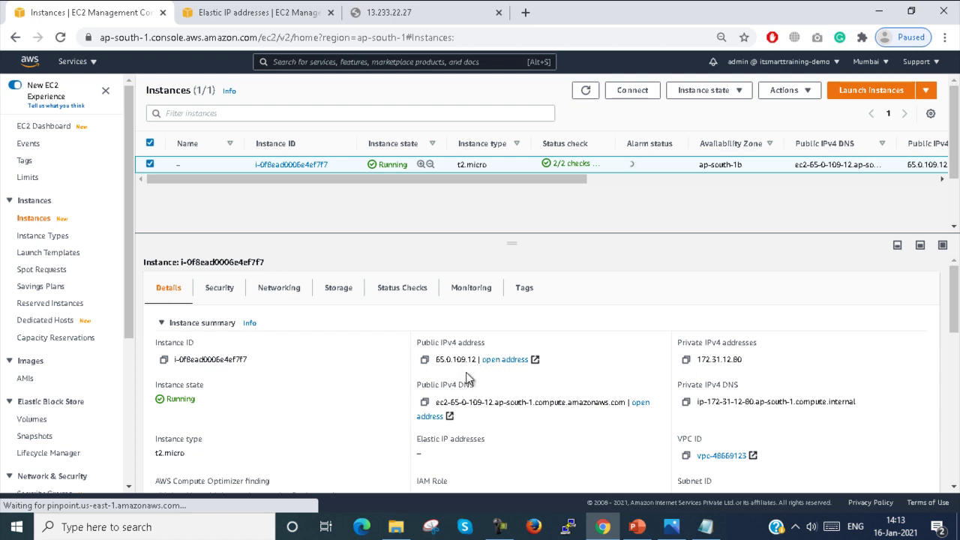
left_click_drag(437, 358, 479, 357)
key("ctrl+c")
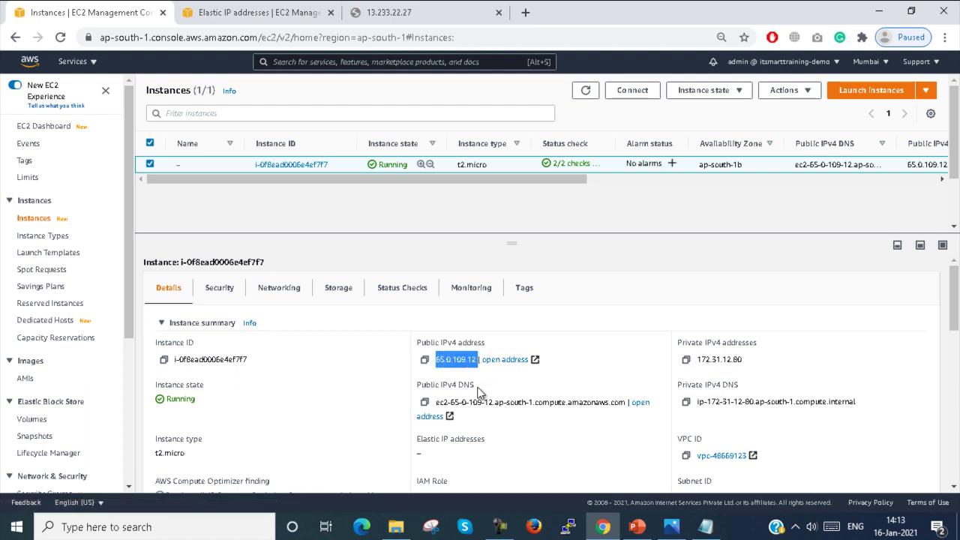
- Load the instance's web page at 65.0.109.12 in the tab that holds the 13.233.22.27 address
left_click(436, 9)
left_click(410, 37)
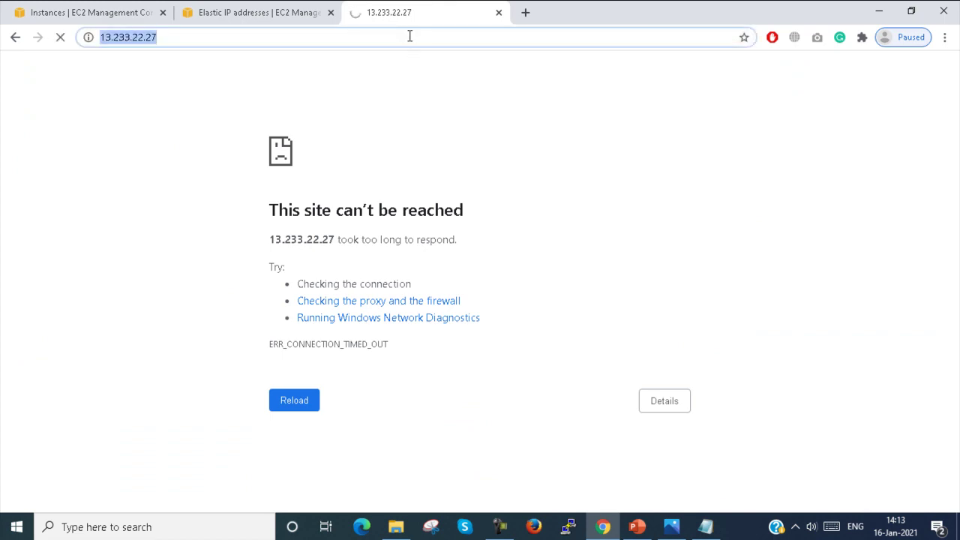
key("ctrl+v")
key("Return")
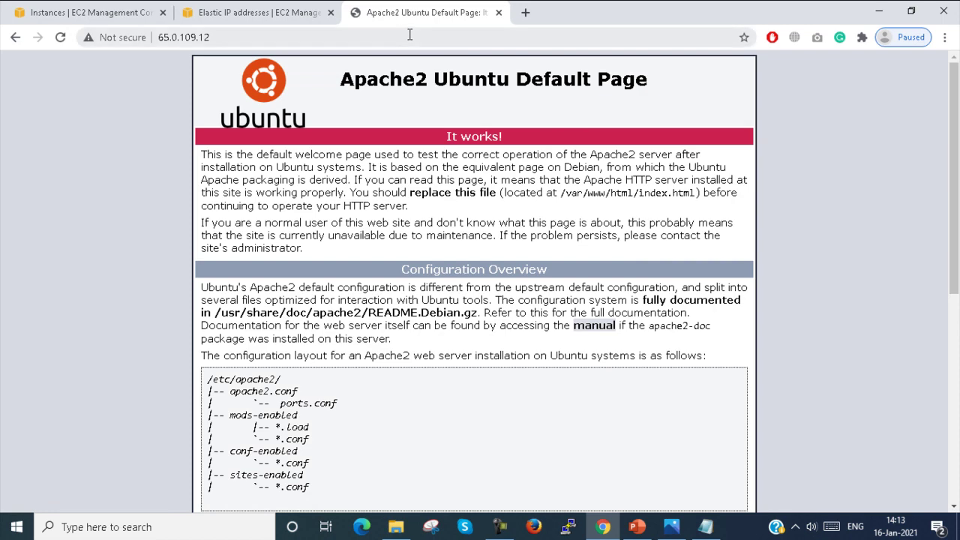
- Release the disassociated Elastic IP address 65.0.62.250 from the account and stay on the Elastic IP list
left_click(95, 9)
left_click(266, 6)
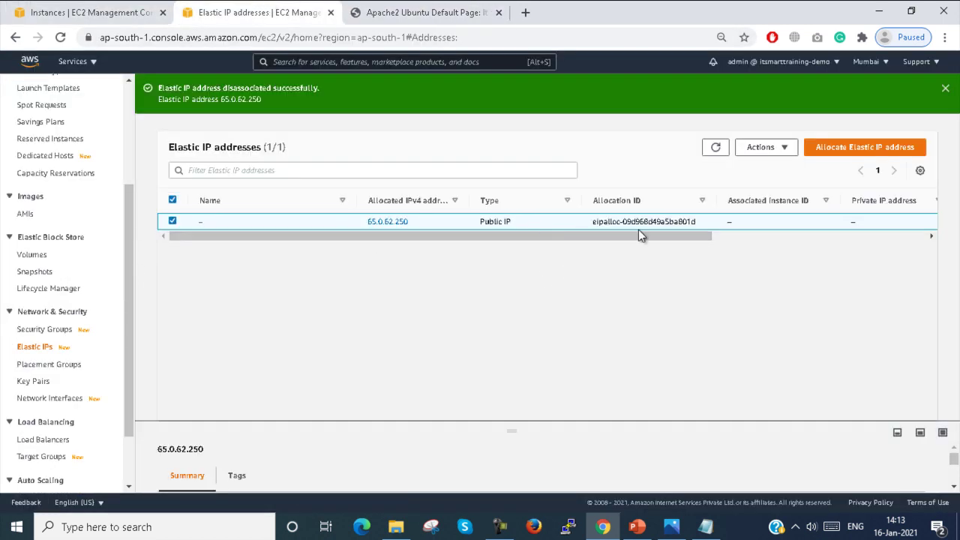
left_click(760, 149)
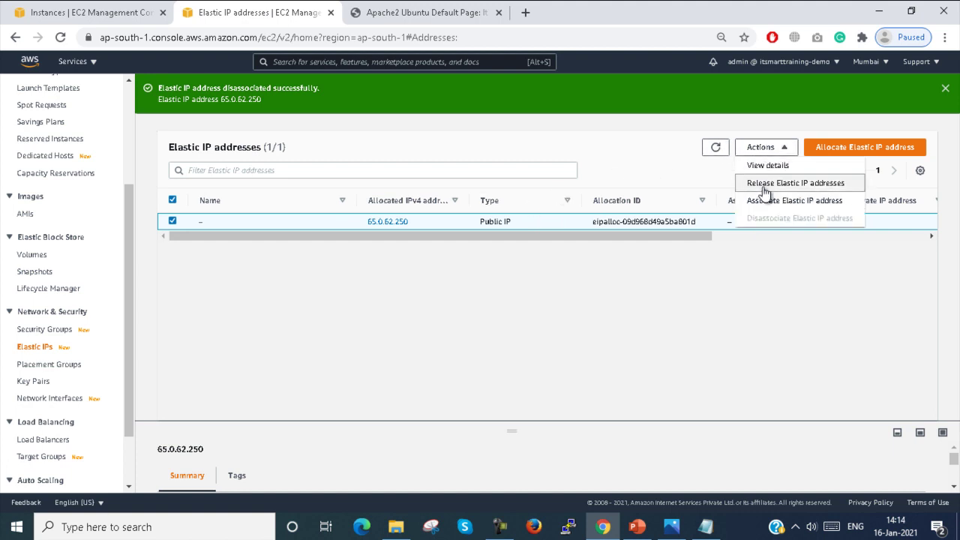
left_click(765, 185)
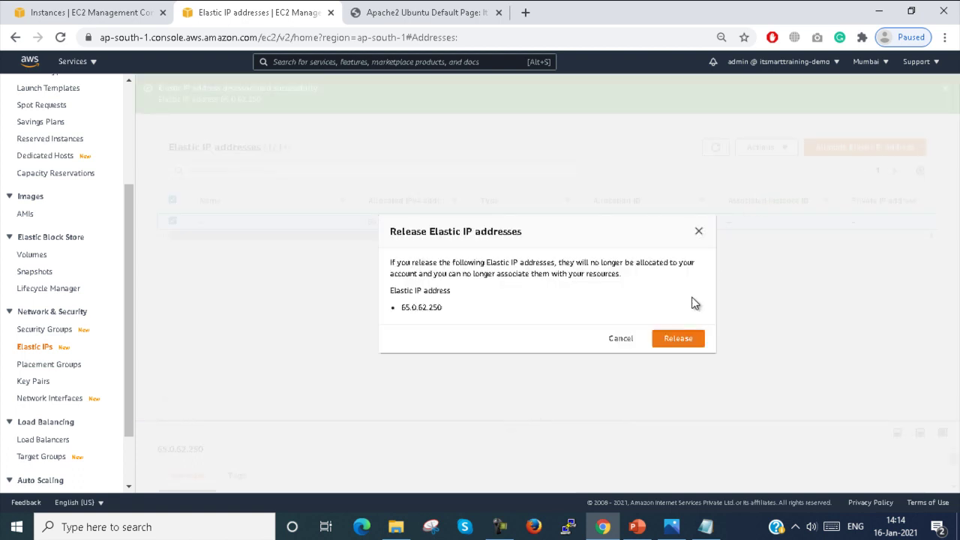
left_click(681, 337)
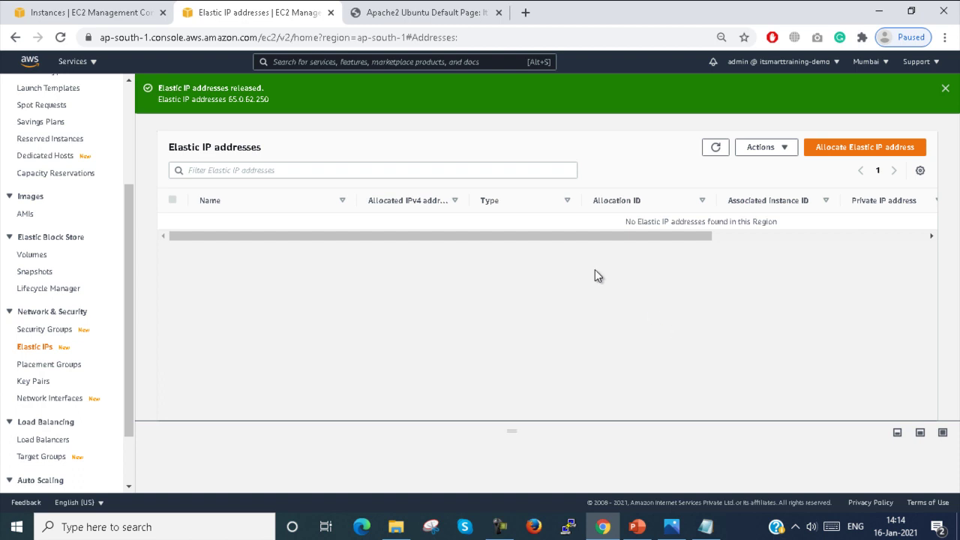
left_click(109, 9)
left_click(204, 10)
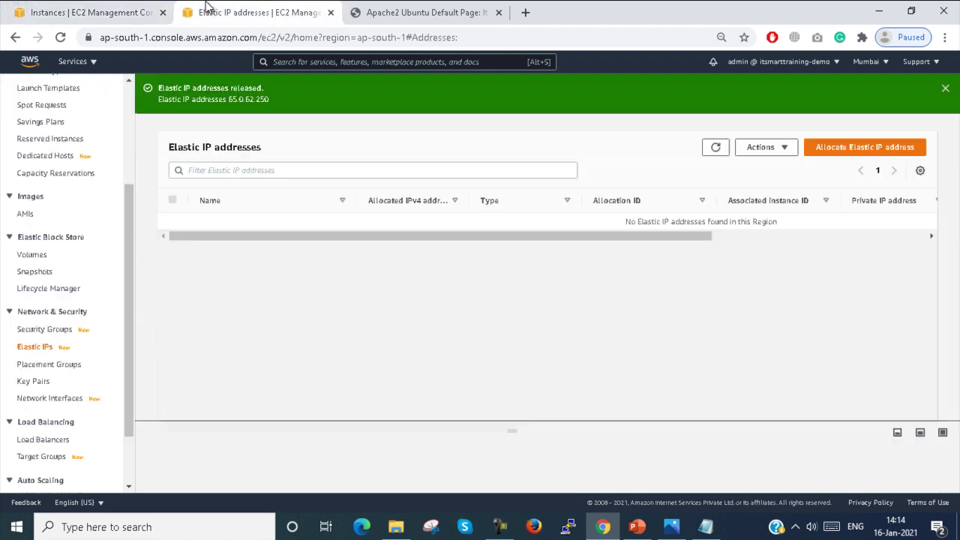